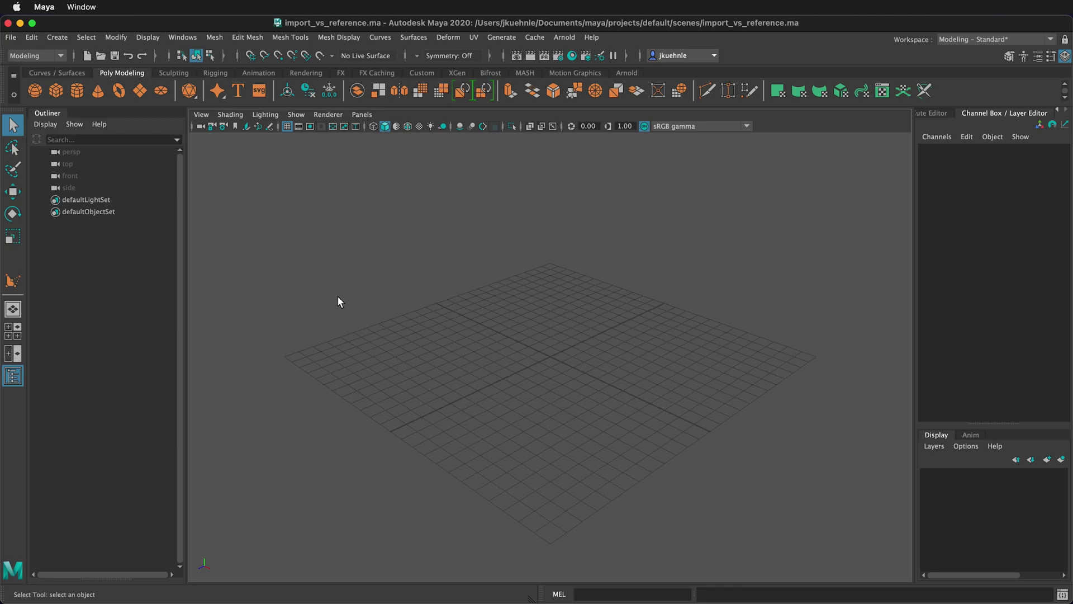
- Import quad_ball_rig.ma with Group and Always Override if Scene is Empty enabled, merging it into the root namespace
{"action": "left_click", "coordinate": [10, 37]}
{"action": "left_click", "coordinate": [60, 168]}
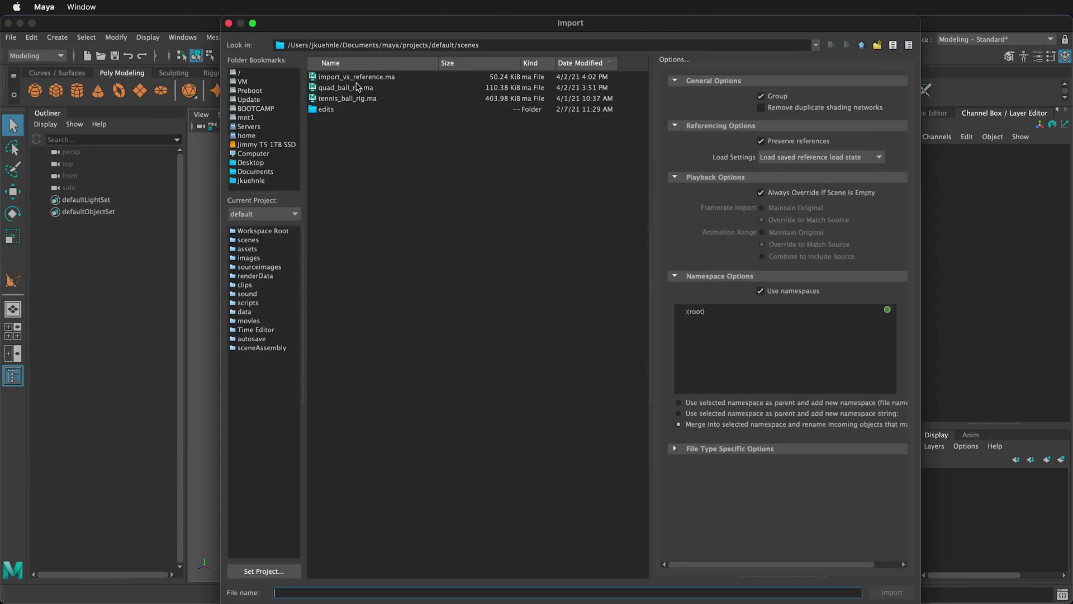
{"action": "left_click", "coordinate": [335, 89]}
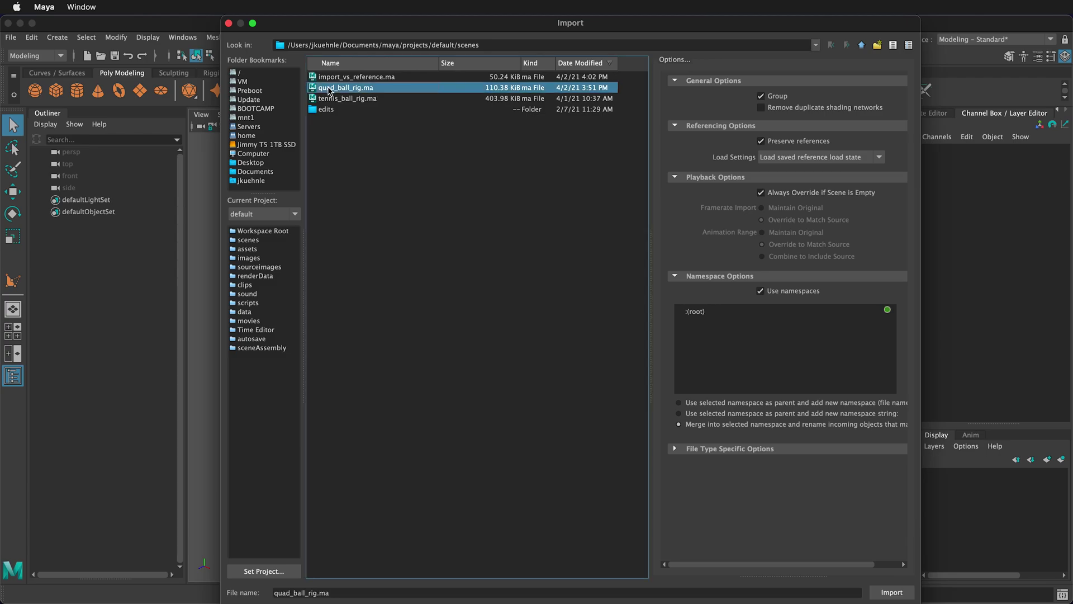
{"action": "left_click", "coordinate": [761, 96]}
{"action": "left_click", "coordinate": [774, 96]}
{"action": "left_click", "coordinate": [768, 195]}
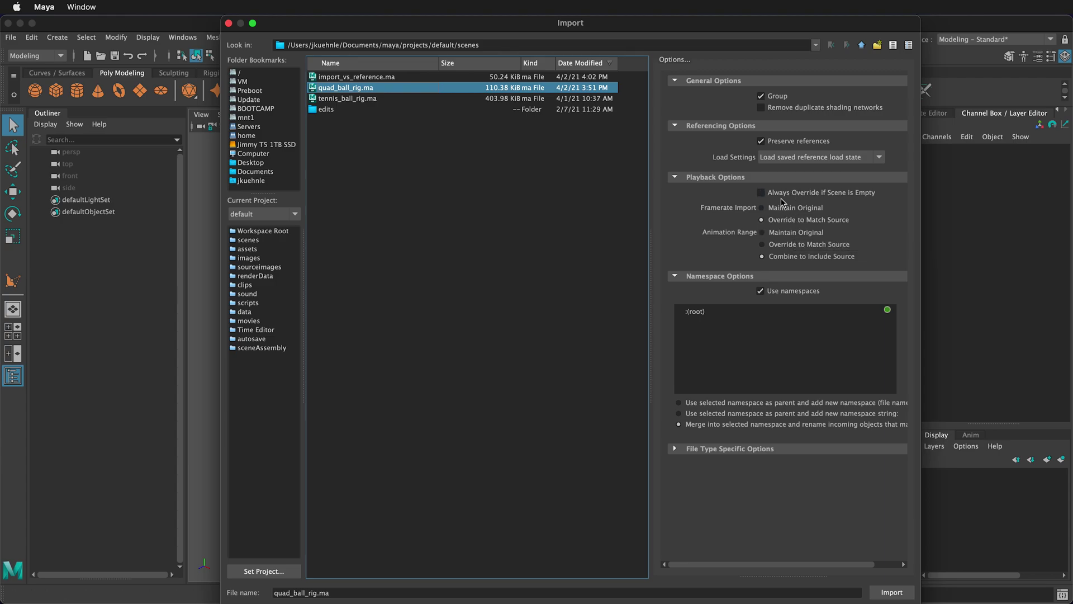
{"action": "left_click", "coordinate": [760, 193]}
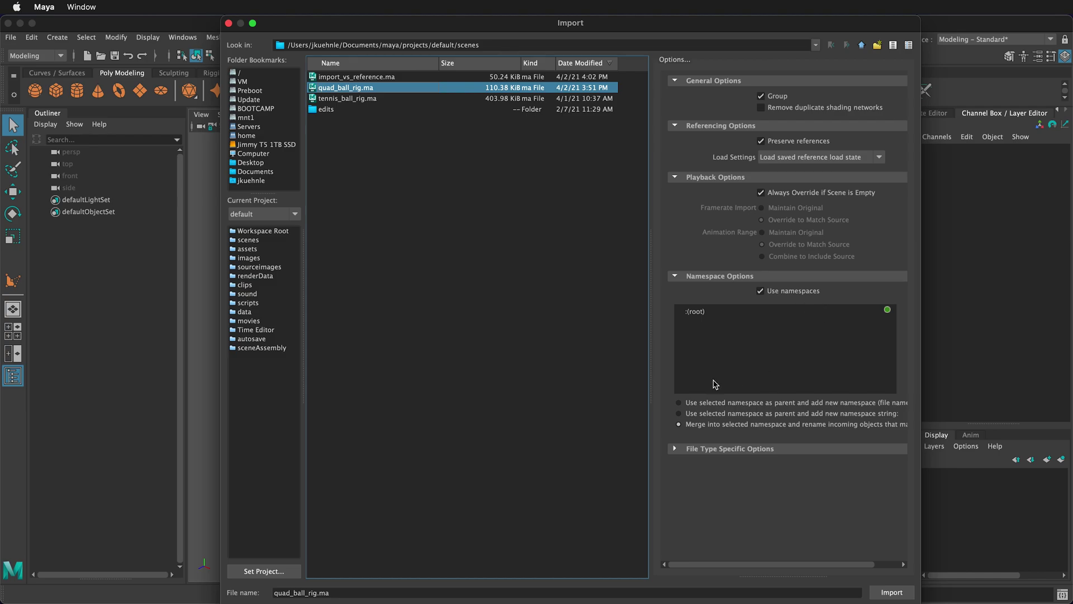
{"action": "left_click", "coordinate": [679, 402]}
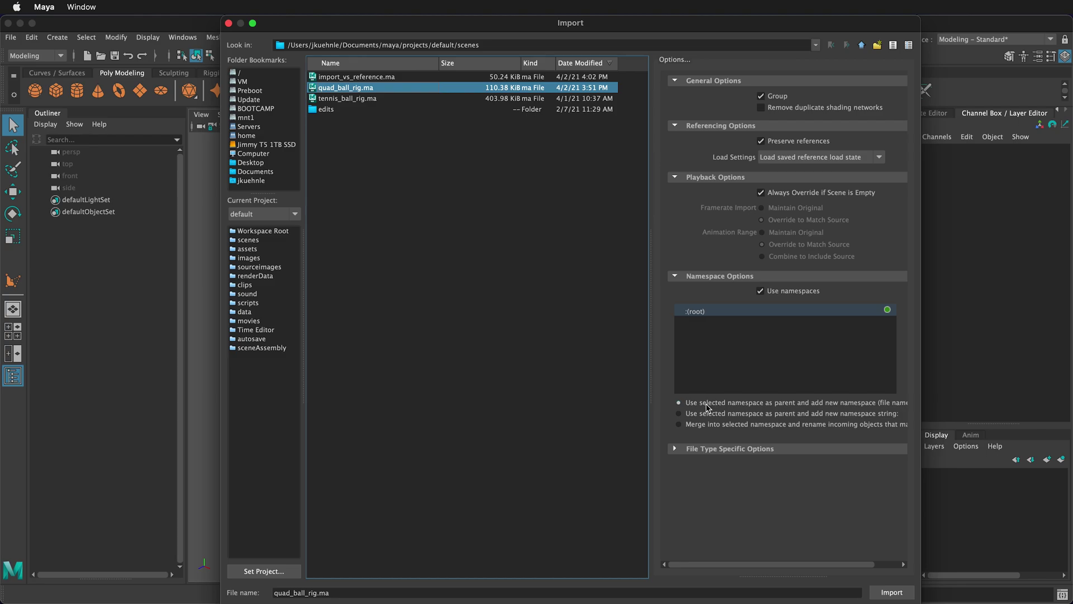
{"action": "left_click", "coordinate": [681, 425]}
{"action": "left_click", "coordinate": [891, 592]}
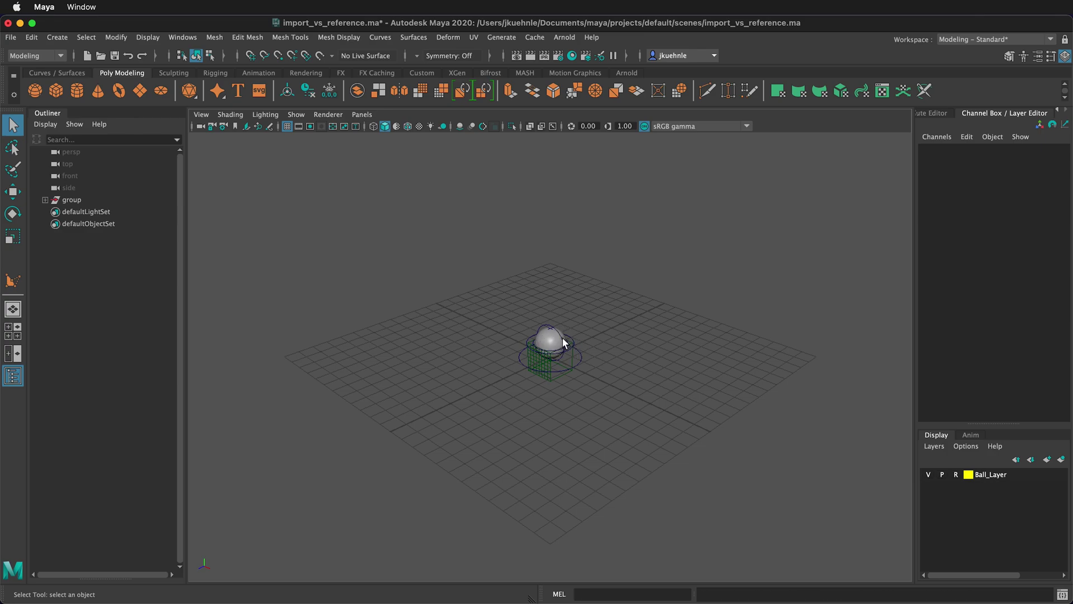
- Move the imported rig's whole group, rather than just its Main_Controller, about 4.9 units along the Z axis
{"action": "left_click", "coordinate": [45, 199]}
{"action": "left_click", "coordinate": [114, 211]}
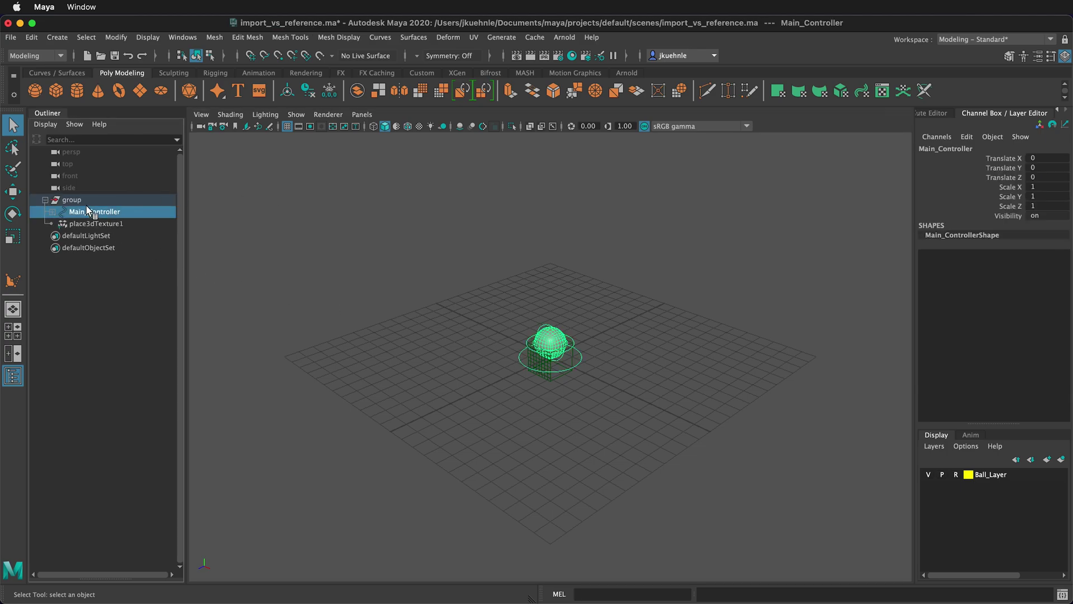
{"action": "left_click", "coordinate": [85, 200]}
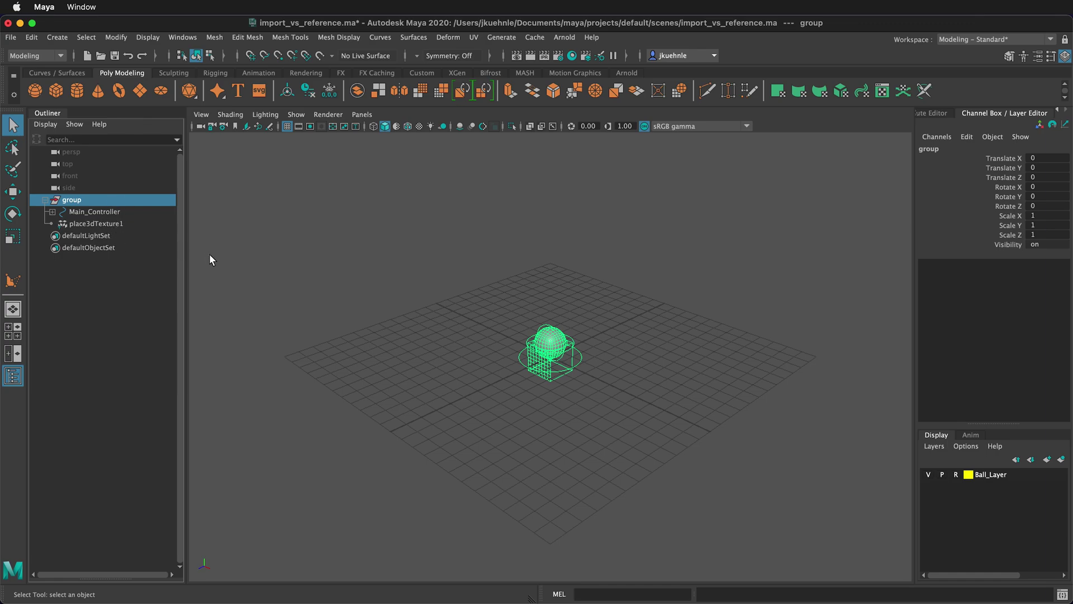
{"action": "key", "text": "w"}
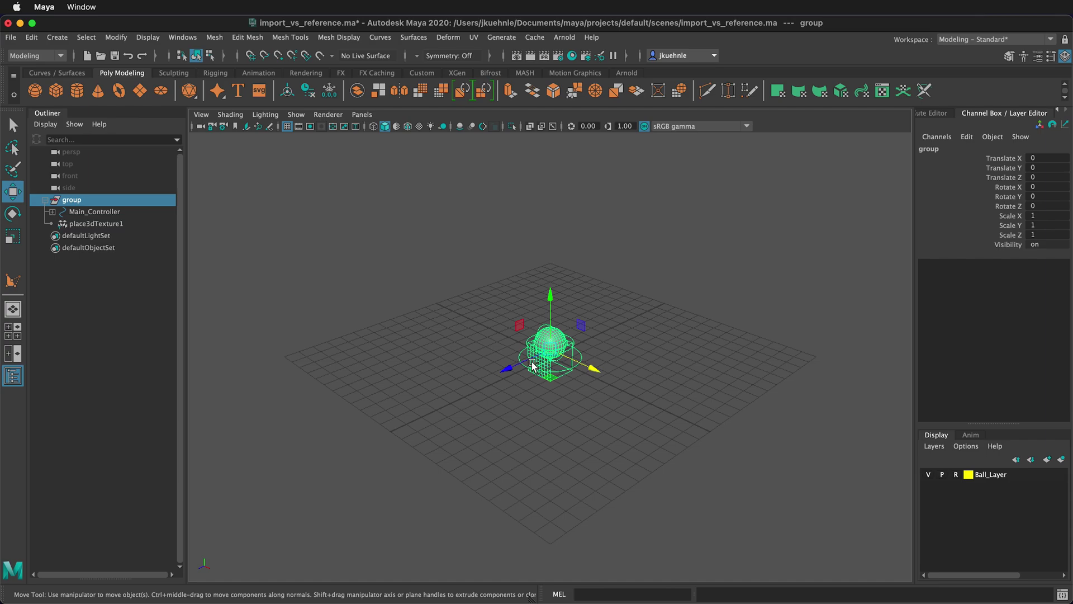
{"action": "left_click_drag", "start_coordinate": [520, 366], "coordinate": [456, 385]}
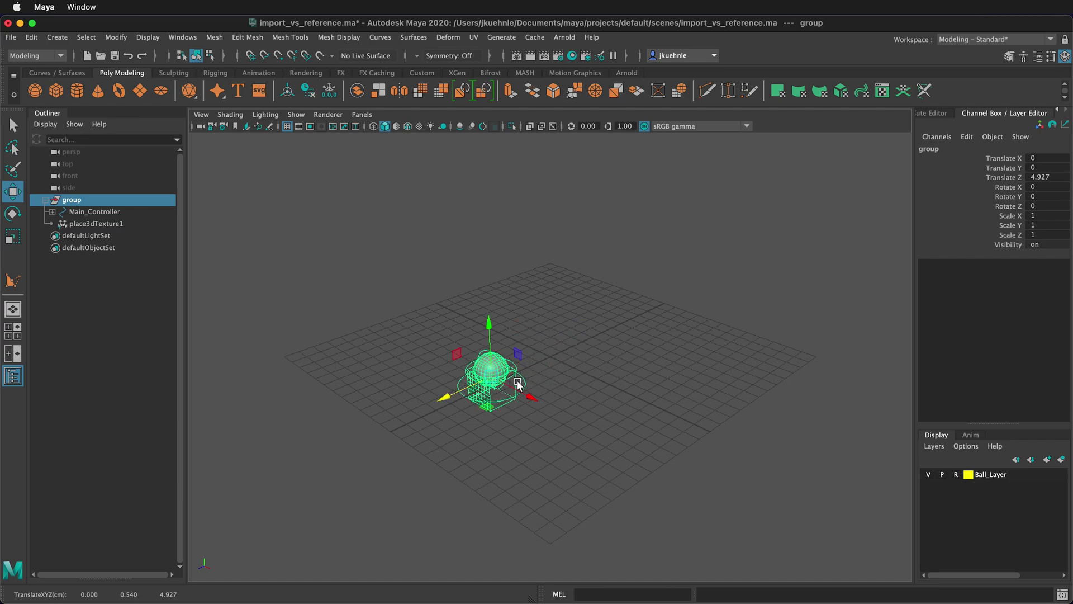
{"action": "key", "text": "f"}
{"action": "left_click", "coordinate": [638, 284]}
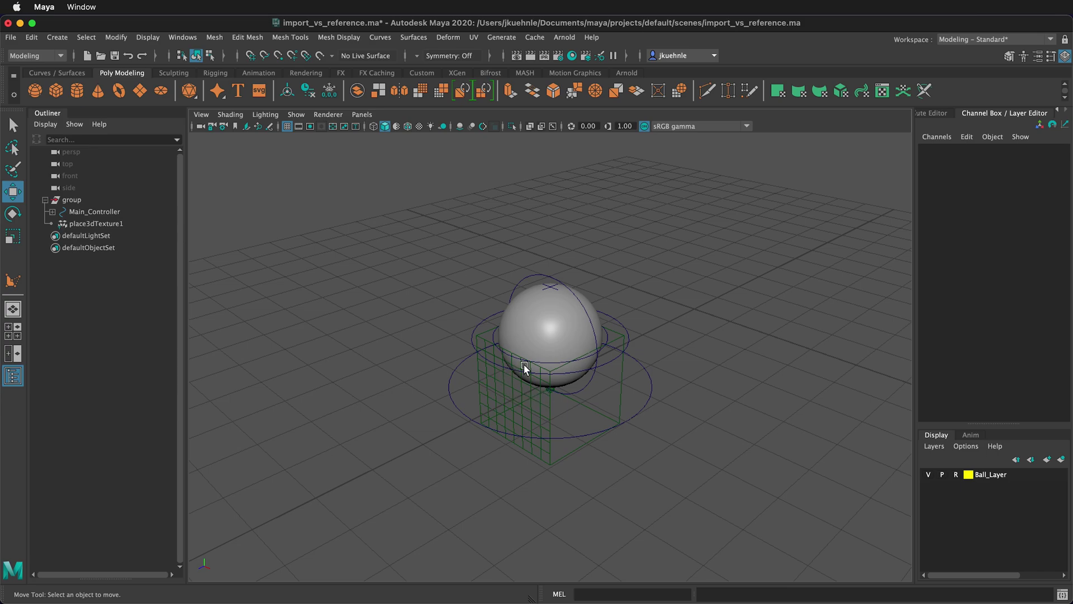
- Set the visibility of the imported group's place3dTexture1 to off and hide that node in the Outliner
{"action": "left_click", "coordinate": [110, 223]}
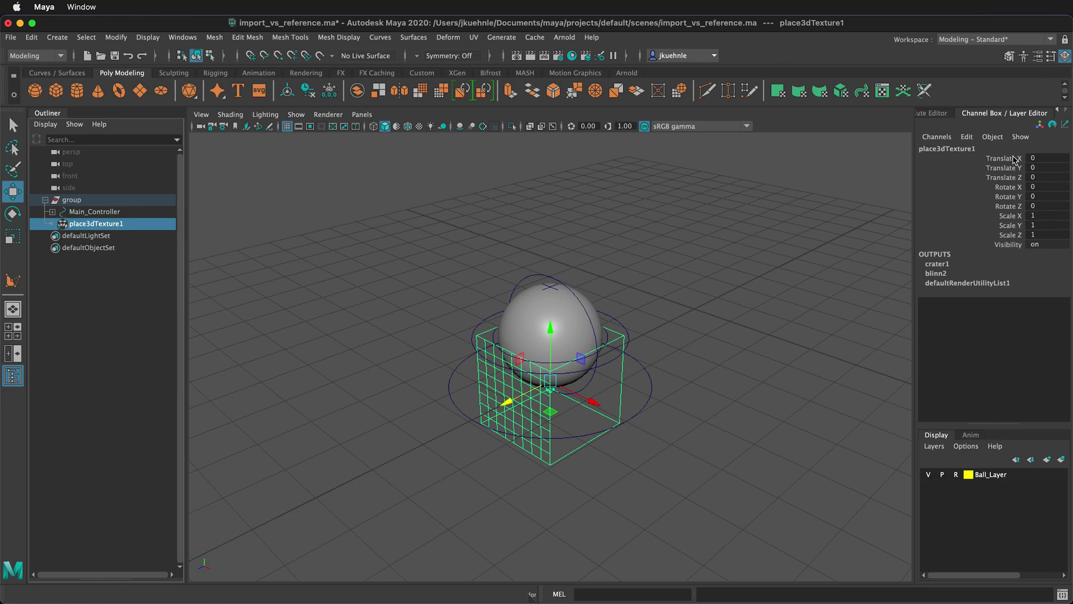
{"action": "double_click", "coordinate": [1043, 241]}
{"action": "type", "text": "off"}
{"action": "key", "text": "Return"}
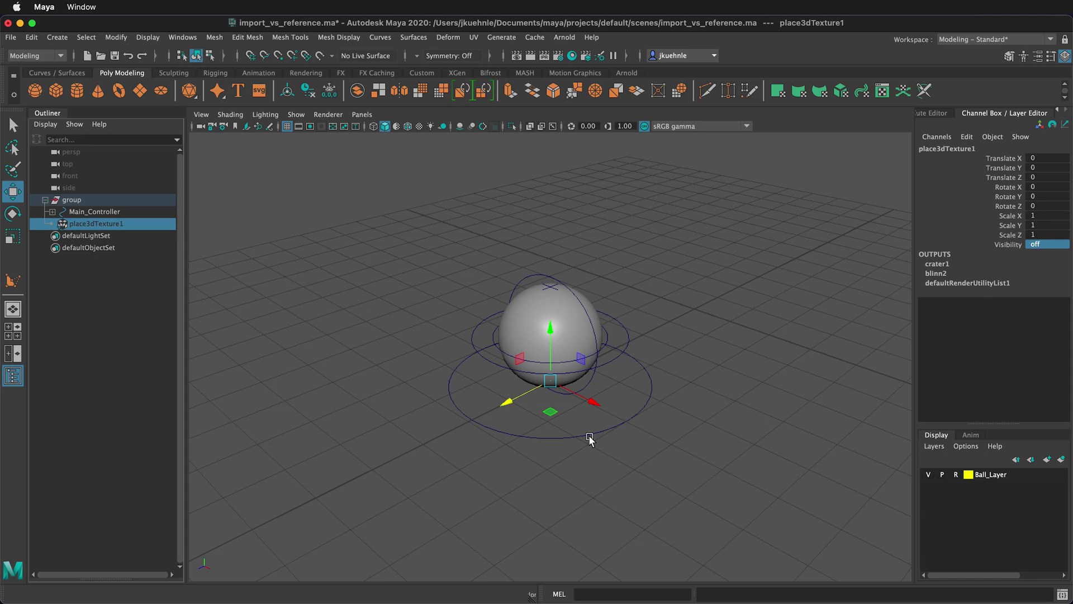
{"action": "right_click", "coordinate": [77, 225]}
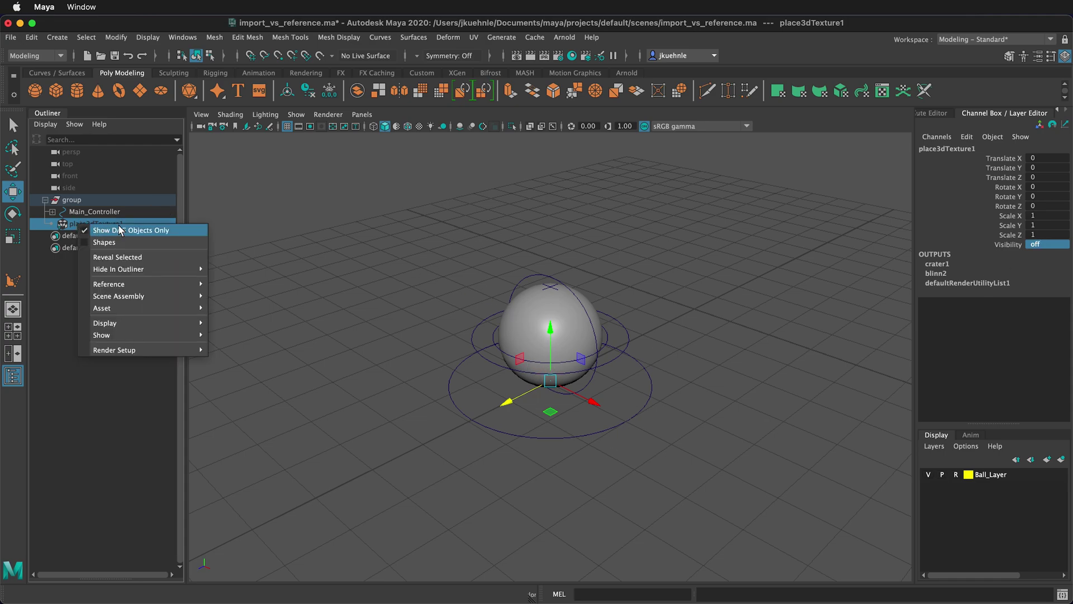
{"action": "mouse_move", "coordinate": [143, 269]}
{"action": "left_click", "coordinate": [235, 269]}
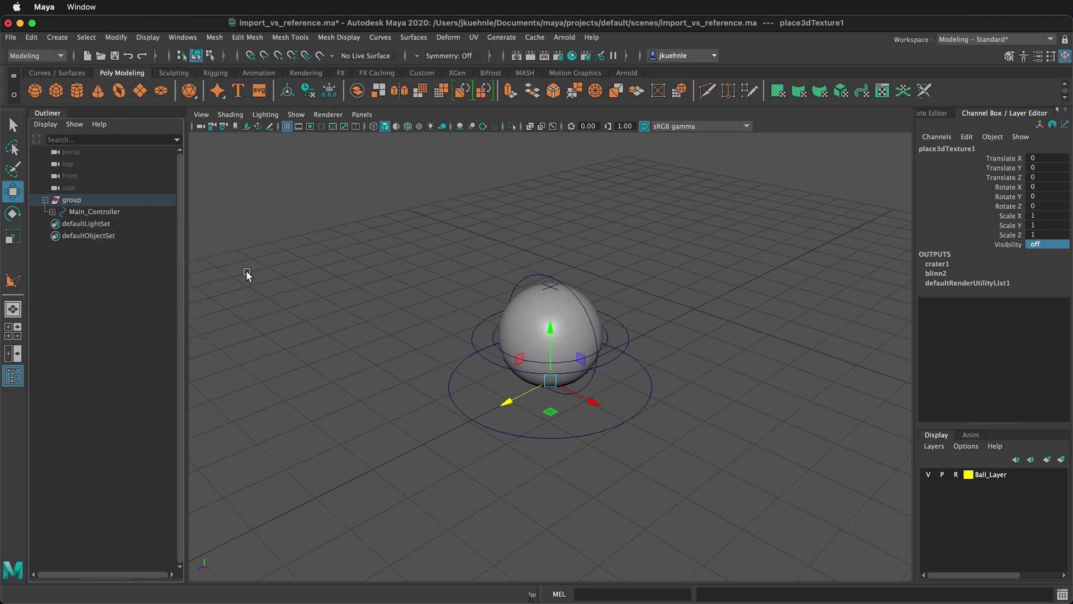
{"action": "left_click", "coordinate": [73, 124]}
{"action": "left_click", "coordinate": [105, 184]}
- Rename the imported group as Imported_Ball_Rig and display the viewport shaded with textures
{"action": "left_click", "coordinate": [66, 199]}
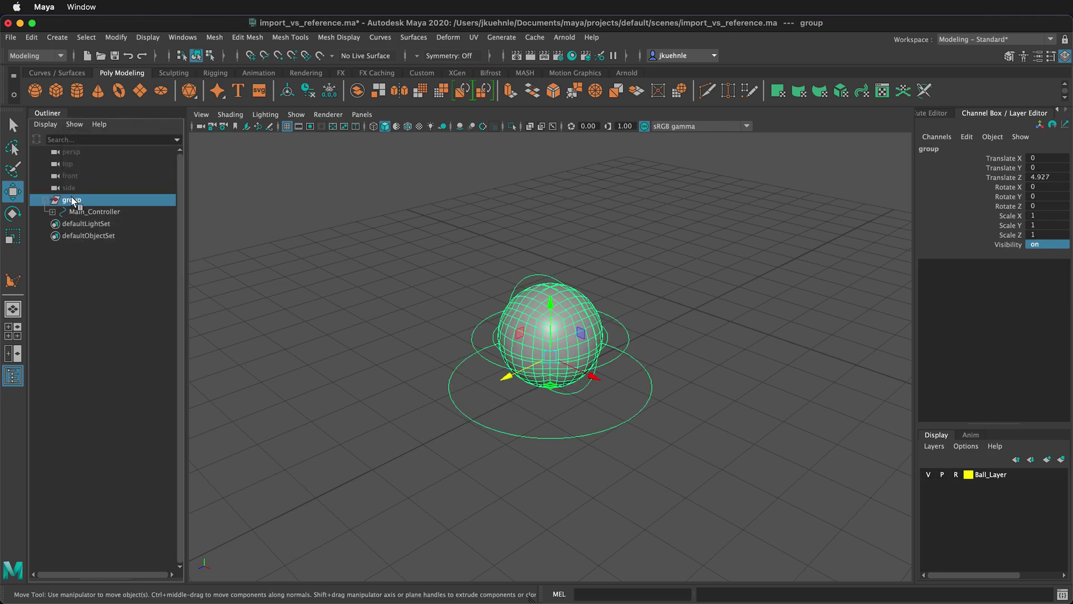
{"action": "double_click", "coordinate": [68, 200]}
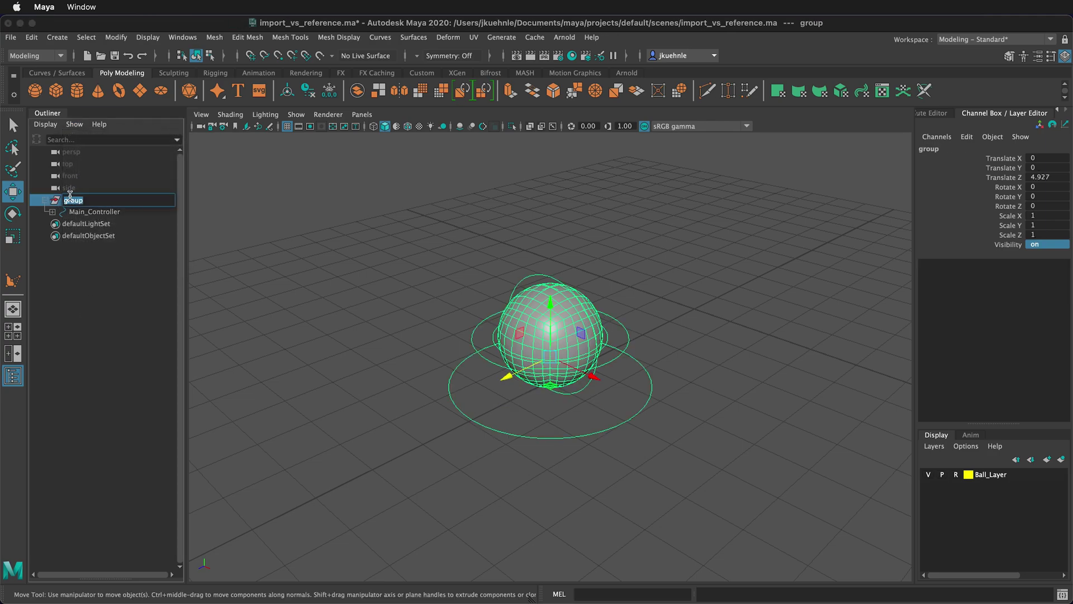
{"action": "type", "text": "Imported_Ball_Rig"}
{"action": "key", "text": "Return"}
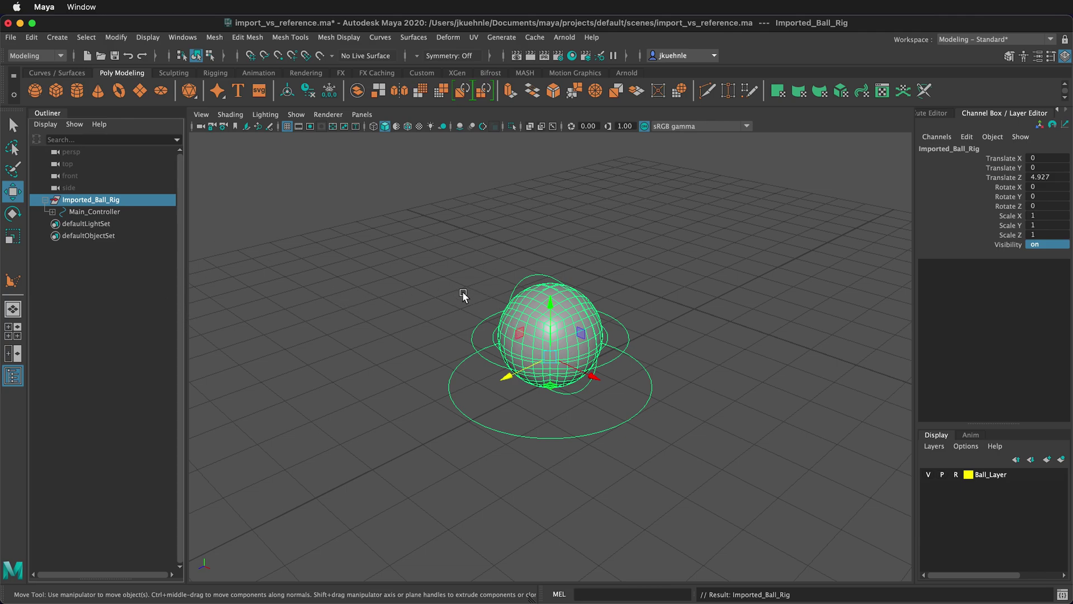
{"action": "key", "text": "6"}
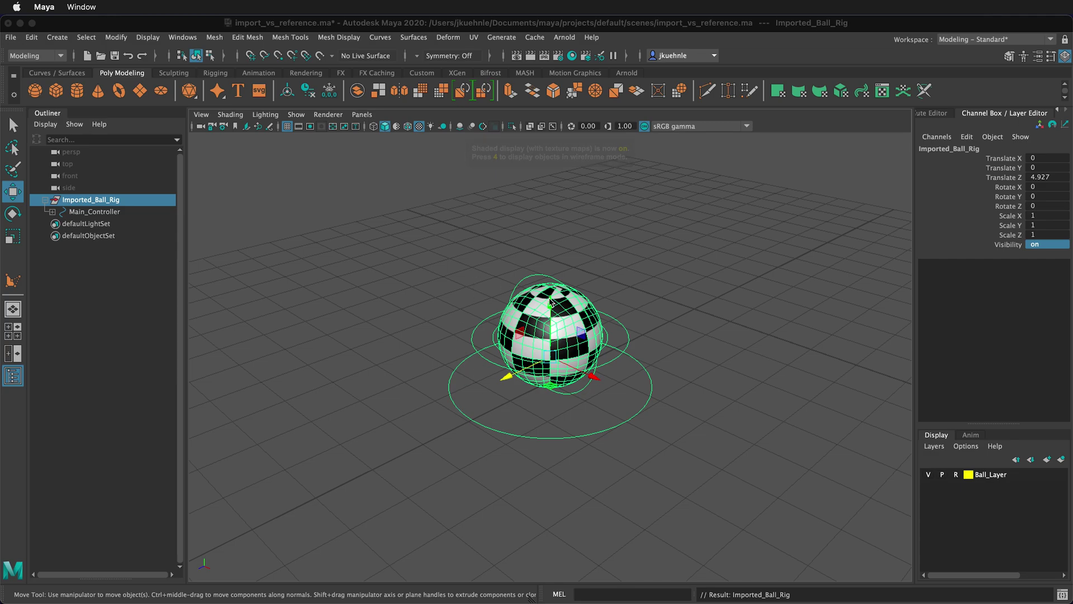
{"action": "left_click", "coordinate": [105, 298]}
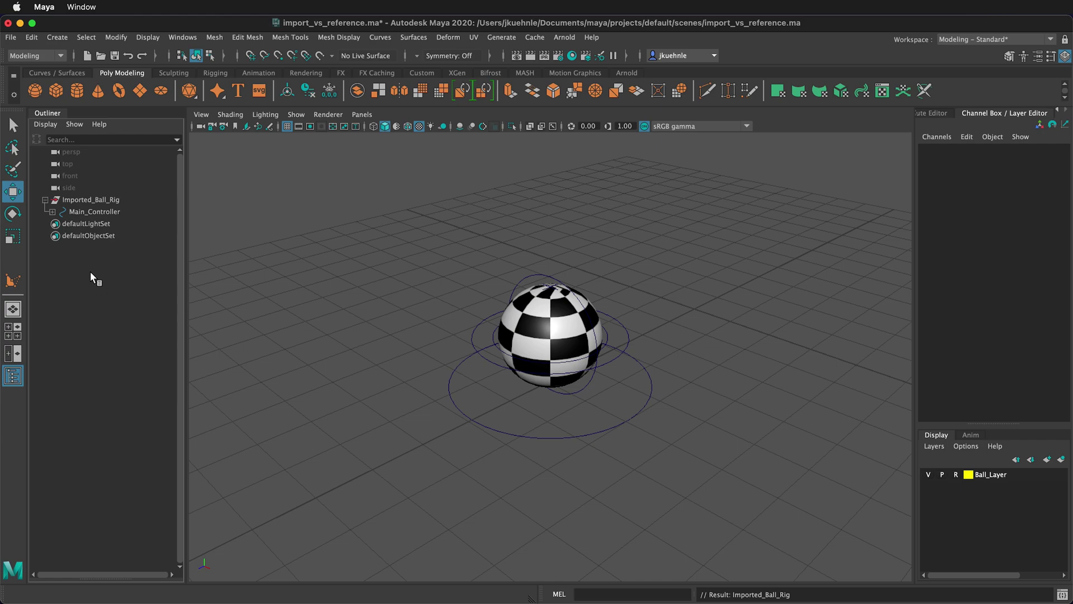
- Create a reference to quad_ball_rig.ma with the group name Referenced_Ball_Rig, without Deferred, Lock or Locator, merged into the root namespace
{"action": "left_click", "coordinate": [11, 36]}
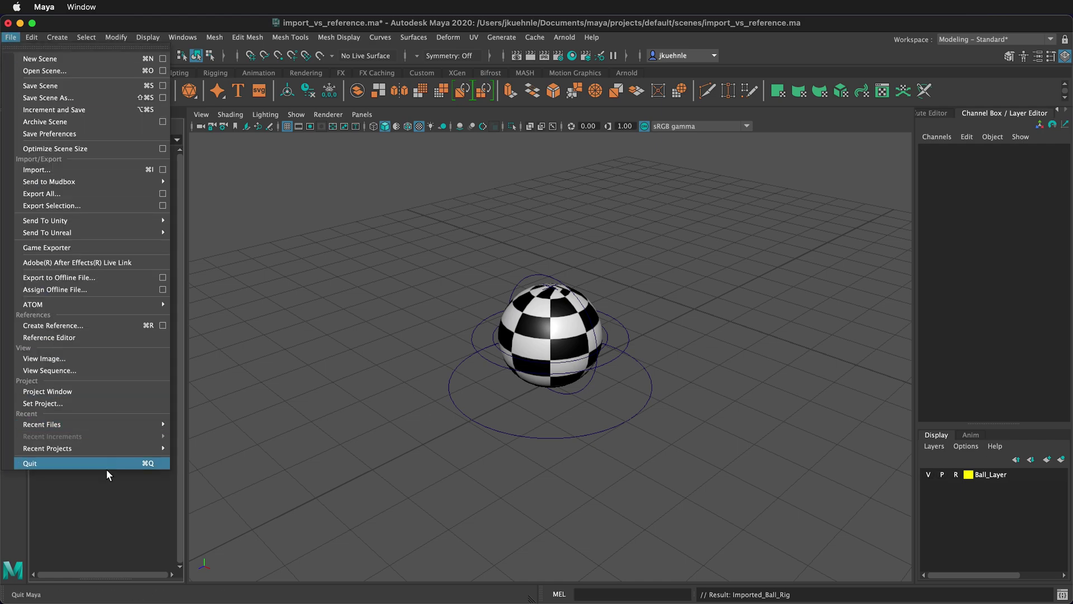
{"action": "left_click", "coordinate": [88, 325]}
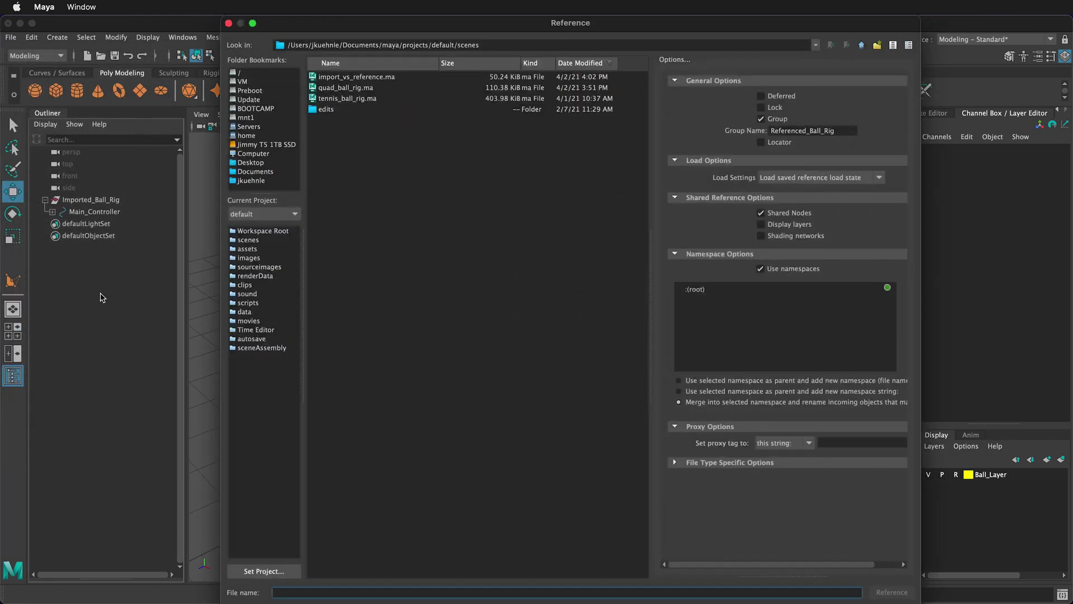
{"action": "left_click", "coordinate": [358, 88]}
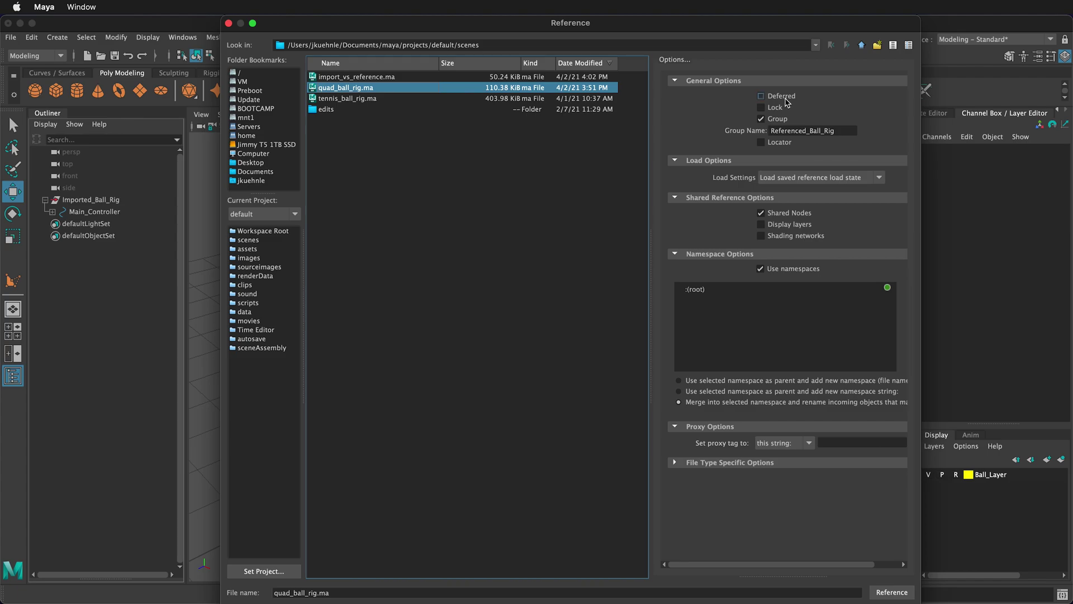
{"action": "left_click", "coordinate": [784, 96]}
{"action": "left_click", "coordinate": [771, 96]}
{"action": "left_click", "coordinate": [777, 108]}
{"action": "left_click", "coordinate": [774, 107]}
{"action": "left_click", "coordinate": [852, 130]}
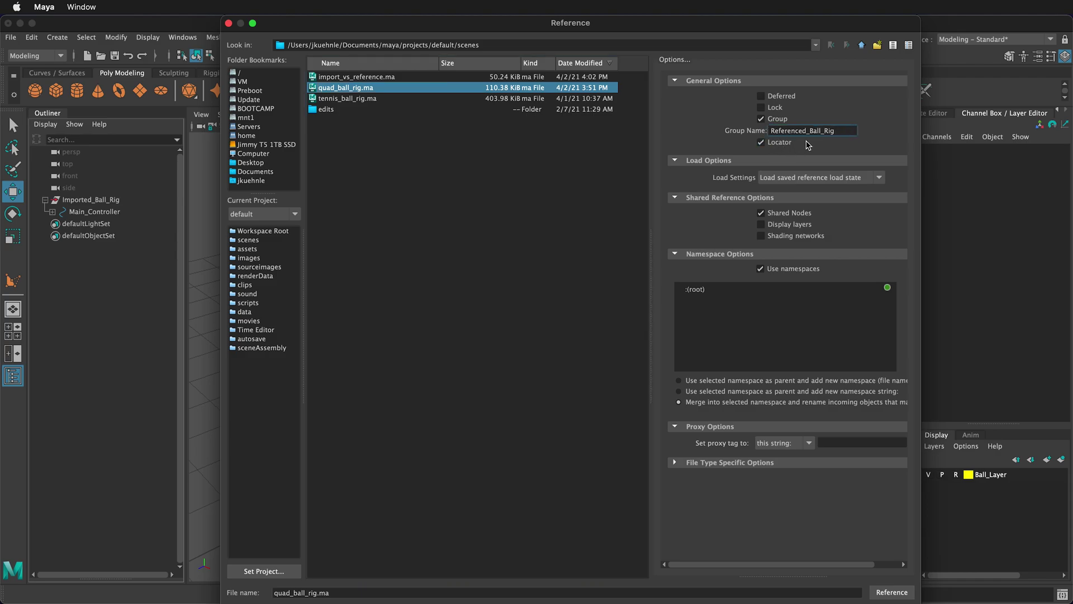
{"action": "left_click", "coordinate": [760, 143]}
{"action": "left_click", "coordinate": [761, 143]}
{"action": "left_click", "coordinate": [680, 381]}
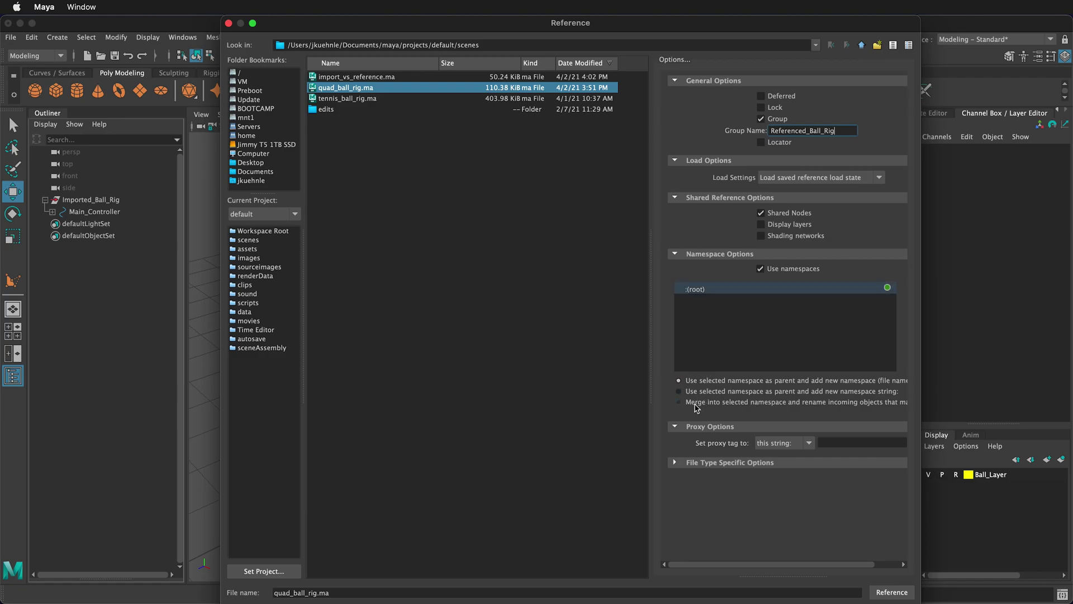
{"action": "left_click", "coordinate": [678, 401]}
{"action": "left_click", "coordinate": [897, 593]}
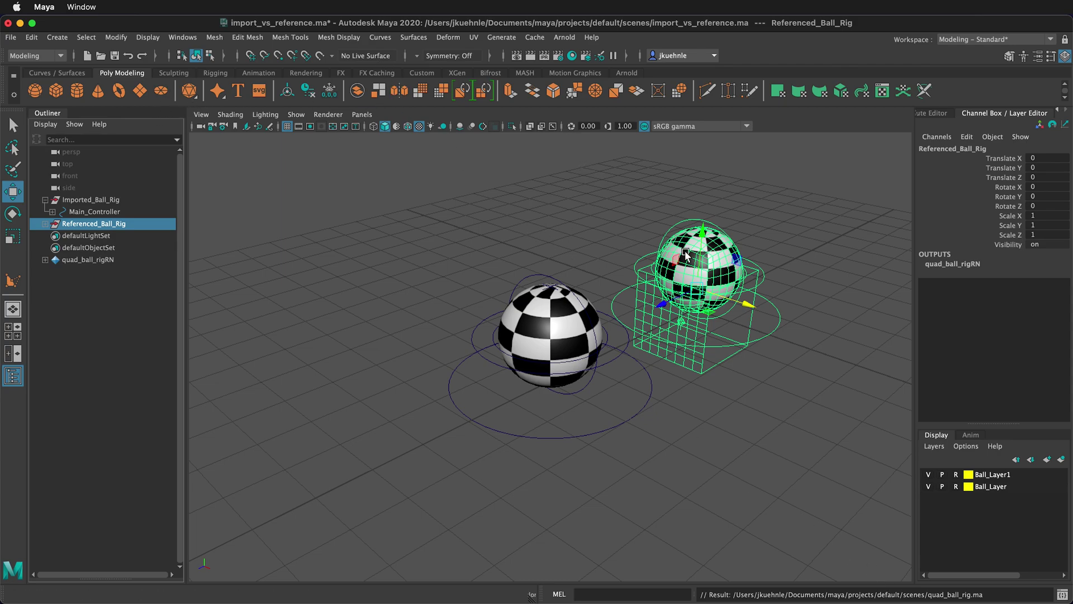
- Turn off the visibility of place3dTexture1 under Referenced_Ball_Rig and hide that node in the Outliner
{"action": "left_click", "coordinate": [45, 224]}
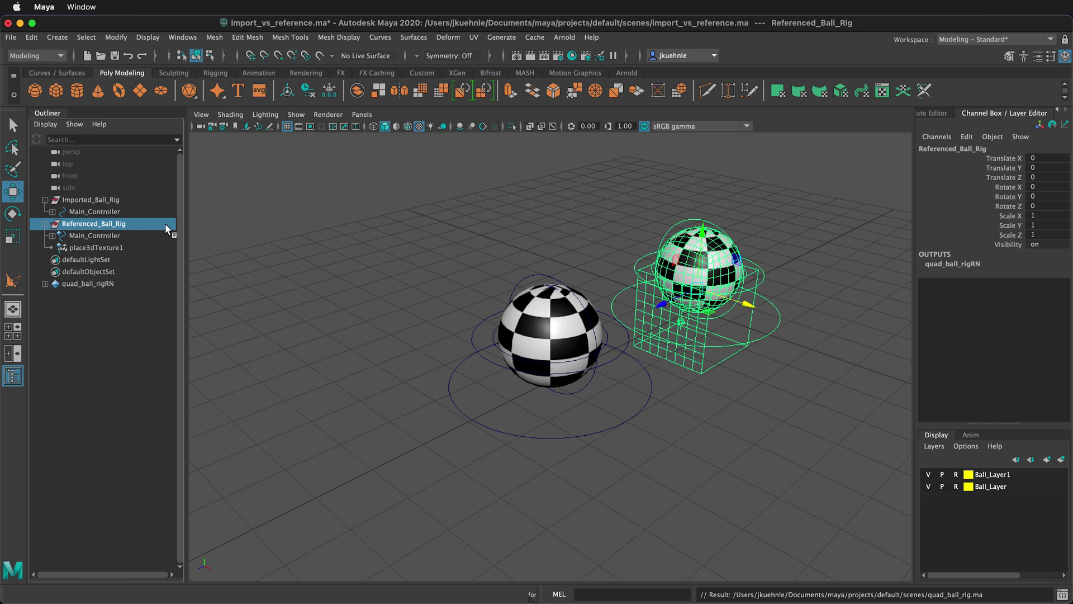
{"action": "left_click", "coordinate": [104, 247]}
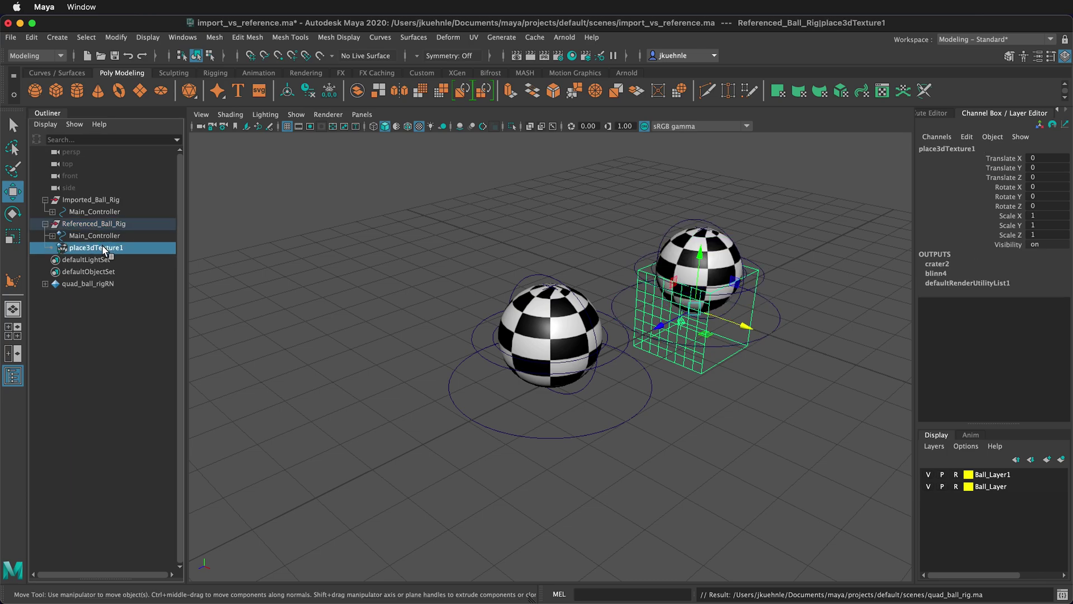
{"action": "left_click", "coordinate": [1032, 245]}
{"action": "type", "text": "0"}
{"action": "key", "text": "Return"}
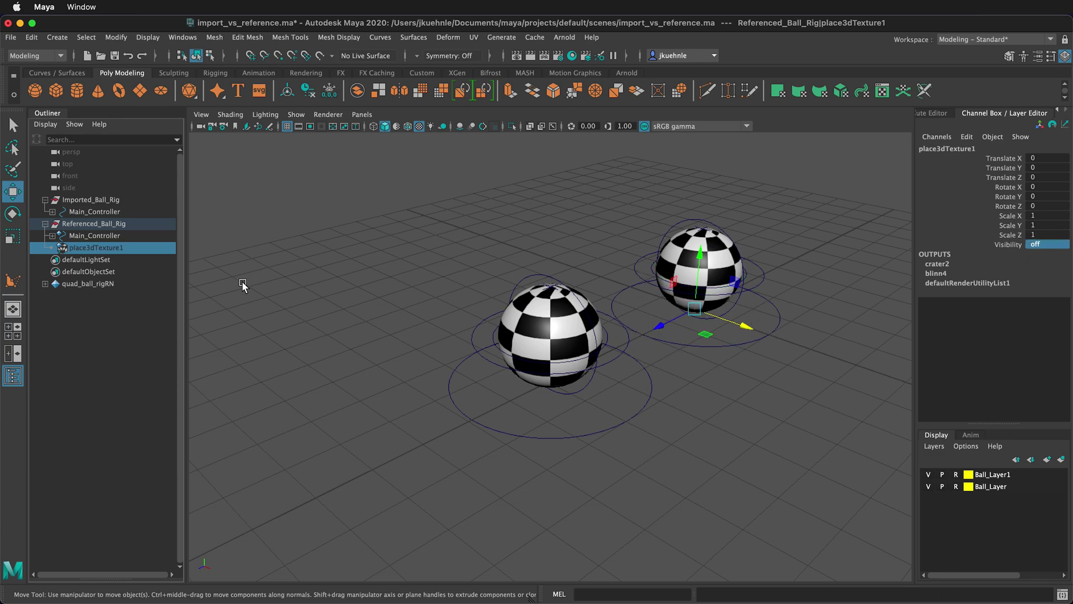
{"action": "right_click", "coordinate": [96, 247]}
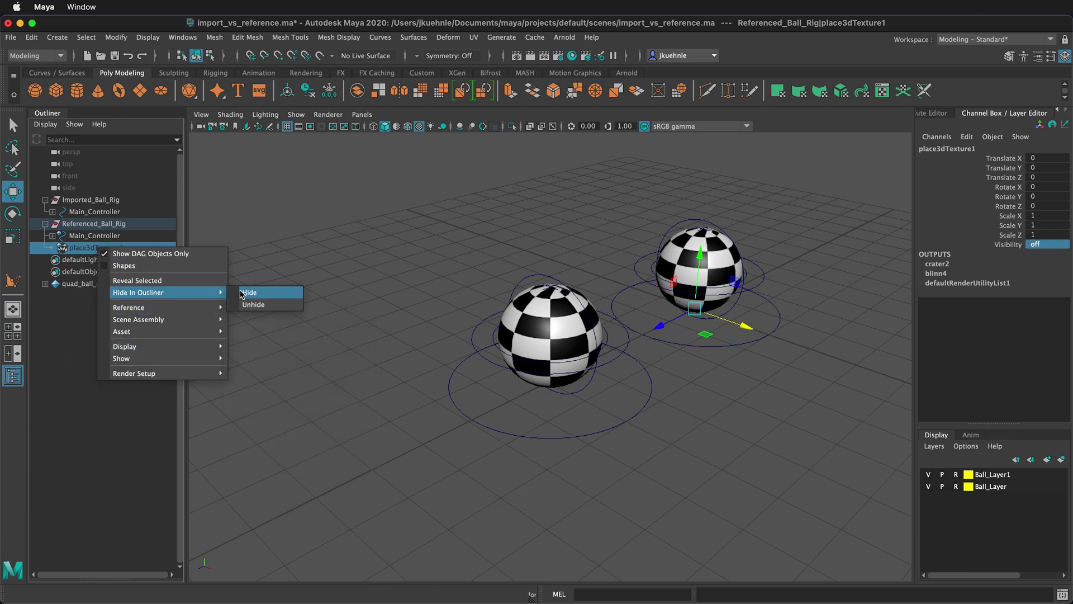
{"action": "left_click", "coordinate": [241, 292]}
- Expand the quad_ball_rigRN reference node and its Main_Controller to compare them with the Referenced_Ball_Rig group
{"action": "left_click", "coordinate": [79, 273]}
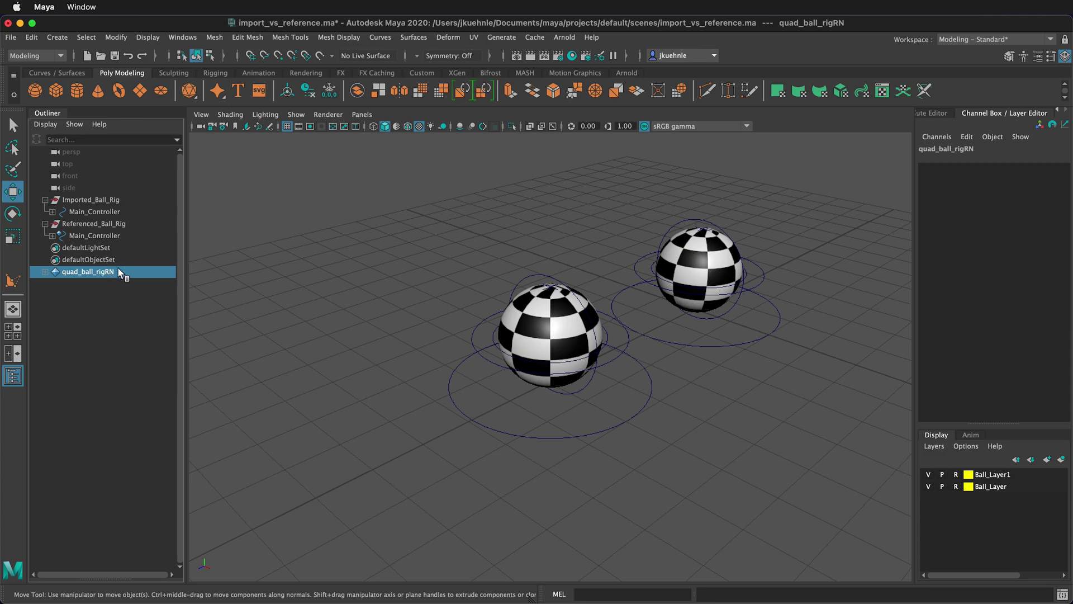
{"action": "left_click", "coordinate": [45, 272]}
{"action": "left_click", "coordinate": [52, 283]}
{"action": "left_click", "coordinate": [93, 223]}
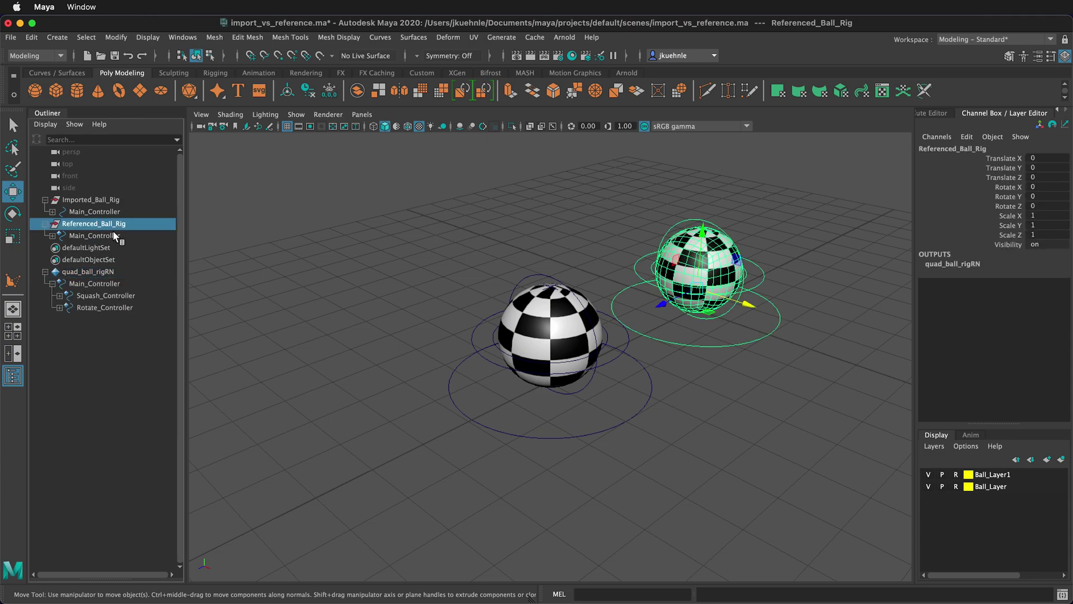
- Move the Main_Controller under Referenced_Ball_Rig about 1.3 units along X, and select its entry under quad_ball_rigRN
{"action": "left_click", "coordinate": [97, 237]}
{"action": "left_click", "coordinate": [52, 235]}
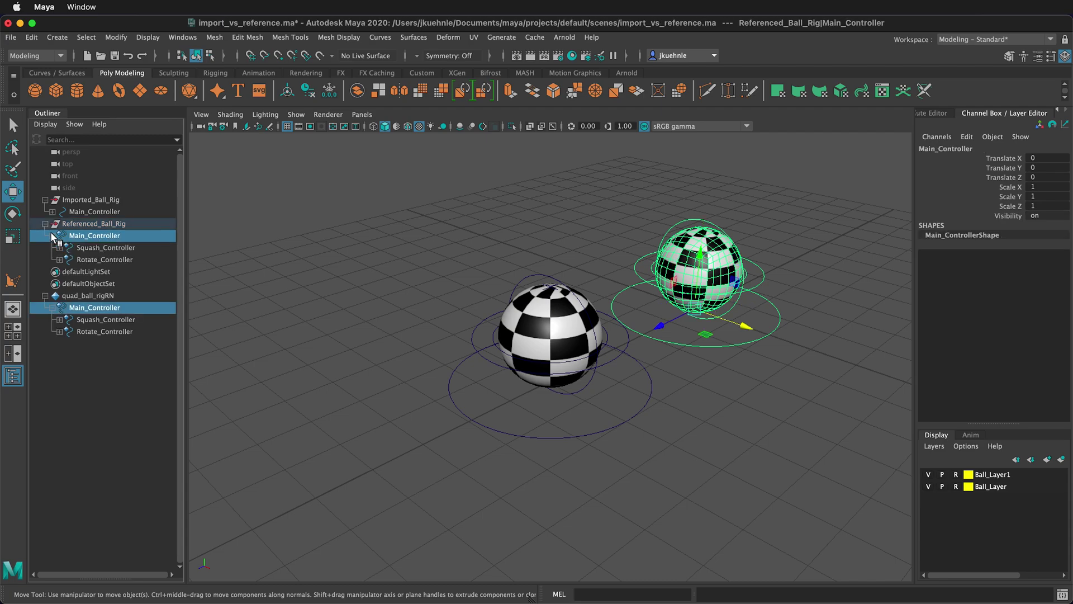
{"action": "left_click_drag", "start_coordinate": [745, 328], "coordinate": [798, 342]}
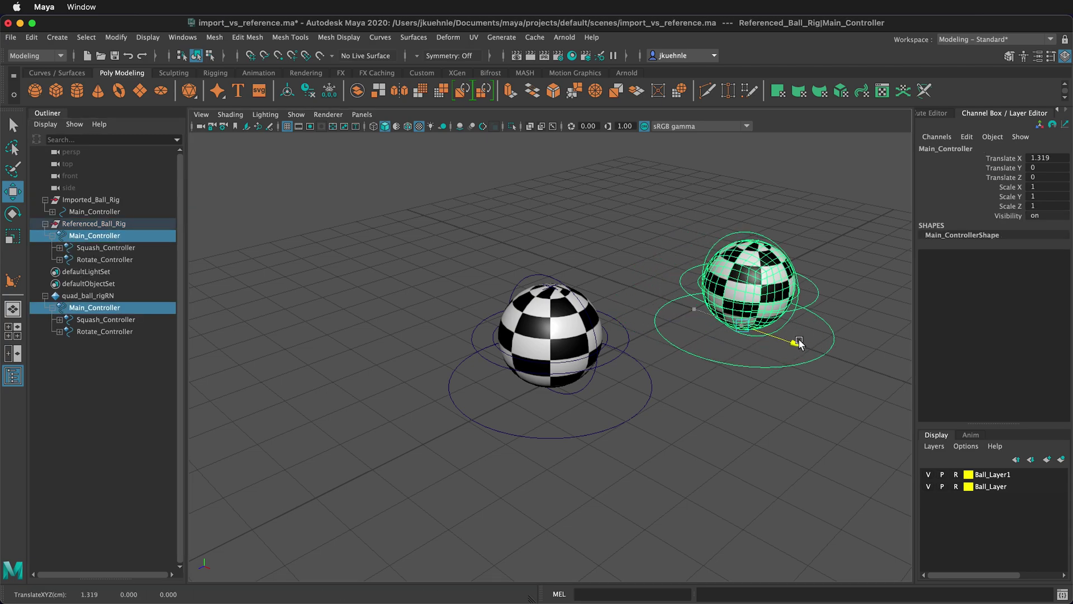
{"action": "left_click", "coordinate": [106, 351]}
{"action": "left_click", "coordinate": [98, 307]}
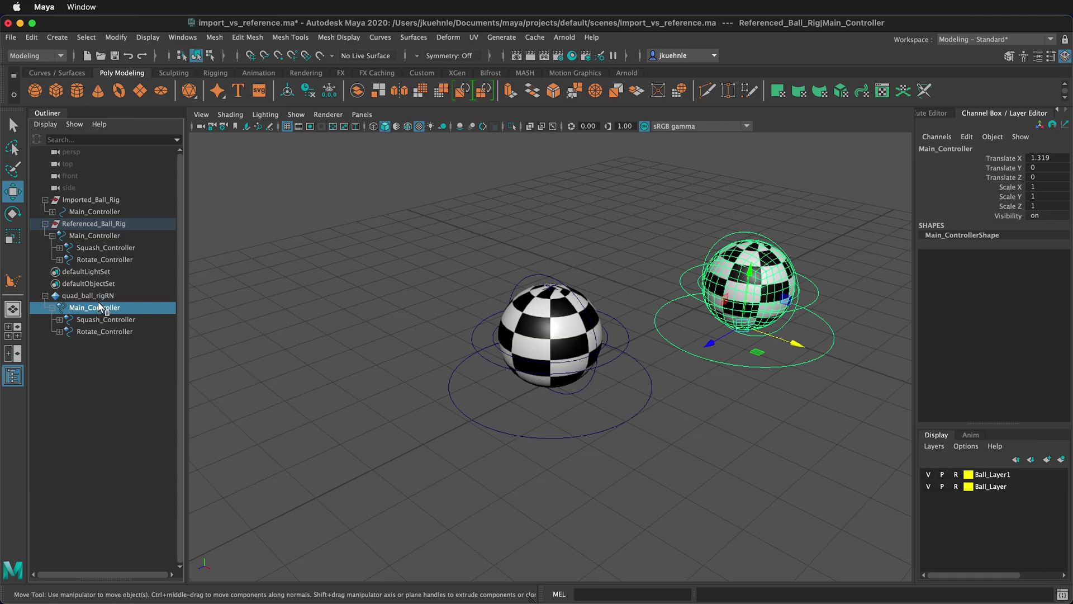
- Slide the Main_Controller under Referenced_Ball_Rig back and forth along X, leave it at about 0.97, and save the scene
{"action": "left_click_drag", "start_coordinate": [800, 339], "coordinate": [450, 225]}
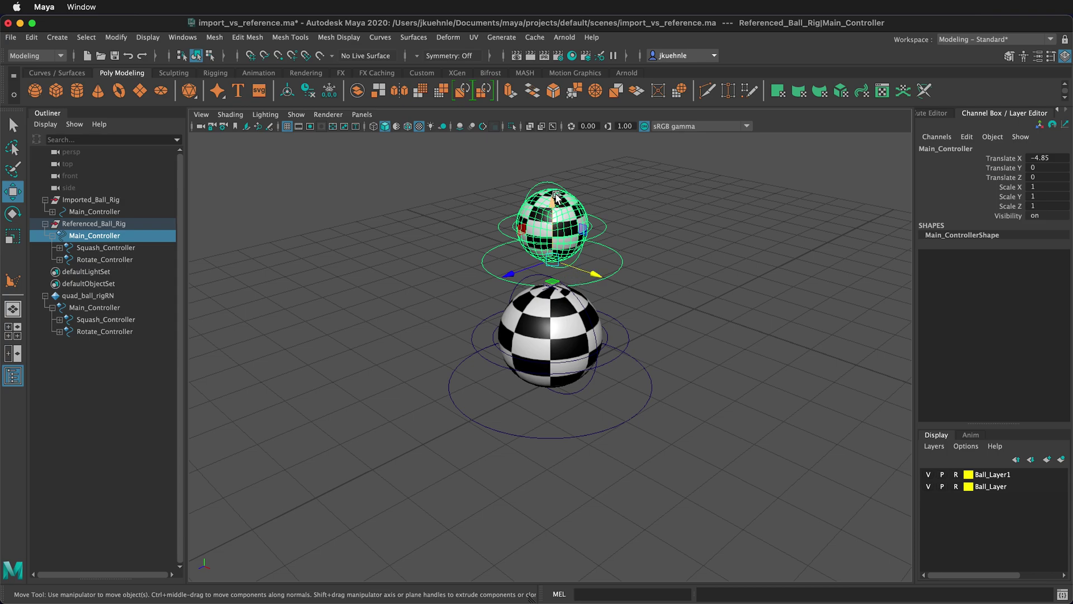
{"action": "left_click_drag", "start_coordinate": [594, 275], "coordinate": [770, 386]}
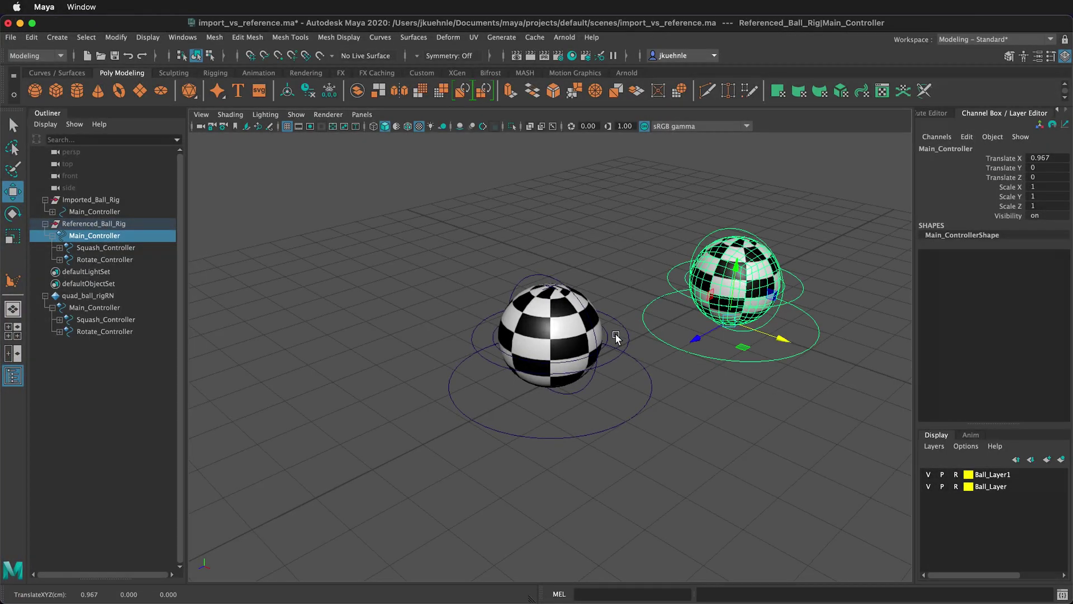
{"action": "left_click", "coordinate": [432, 300]}
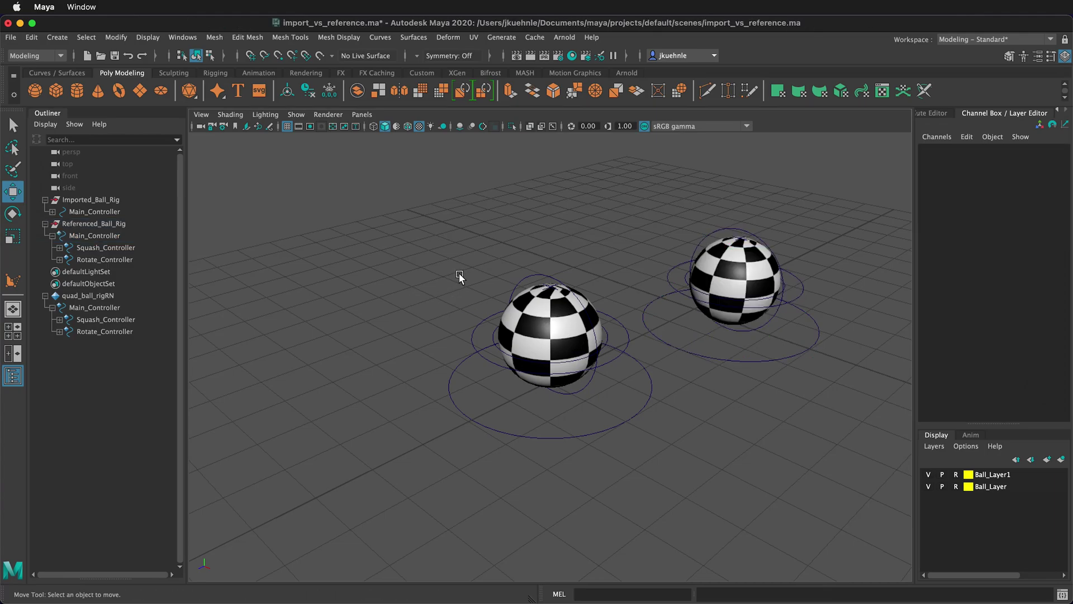
{"action": "key", "text": "super+s"}
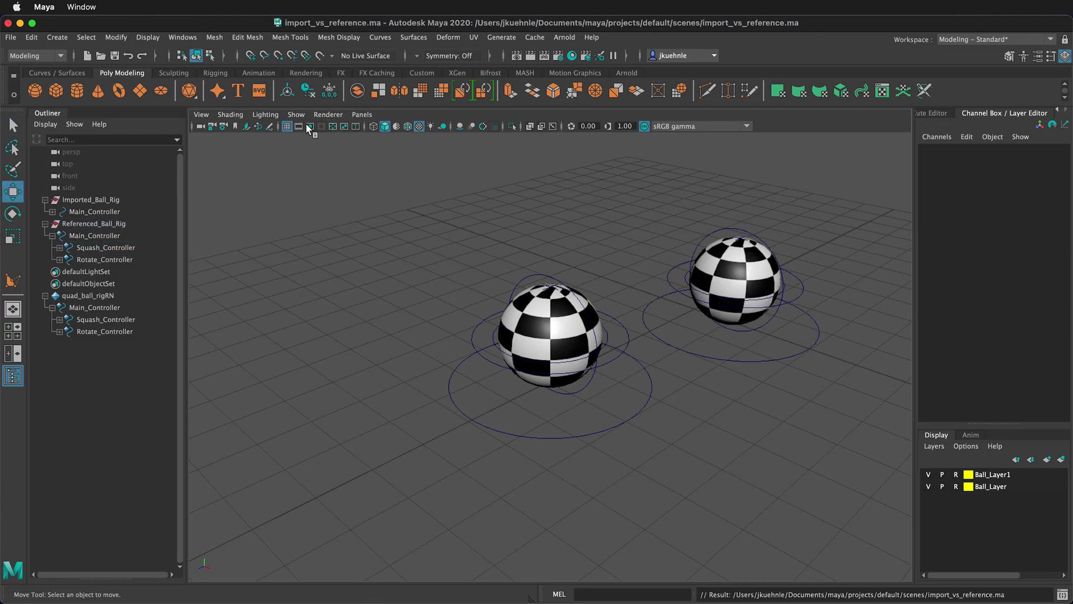
- Open the original rig scene quad_ball_rig.ma from the project's scenes folder
{"action": "left_click", "coordinate": [10, 37]}
{"action": "mouse_move", "coordinate": [28, 37]}
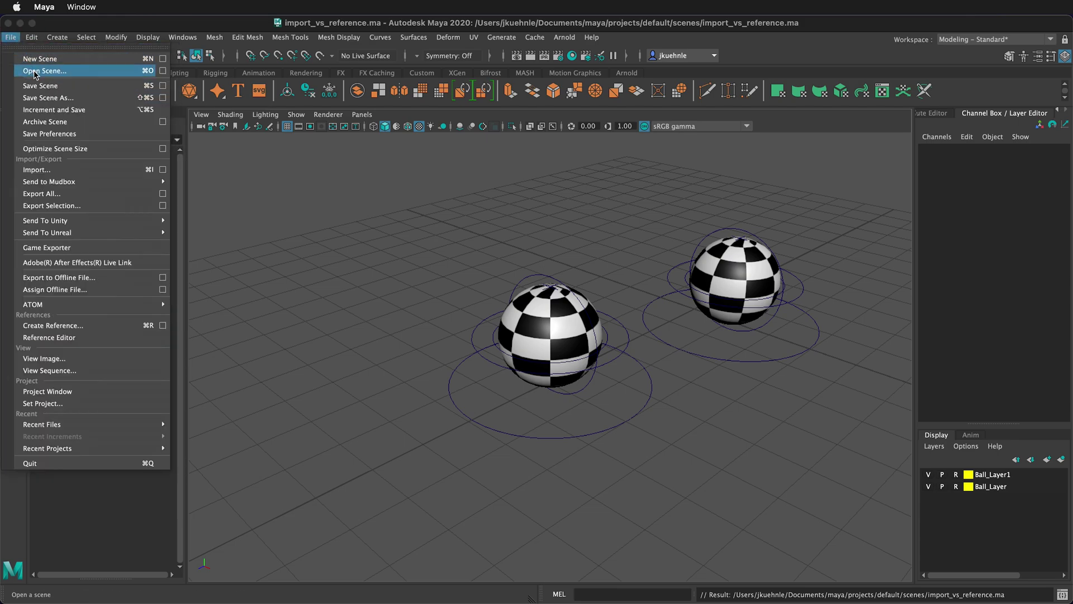
{"action": "left_click", "coordinate": [45, 70]}
{"action": "left_click", "coordinate": [354, 87]}
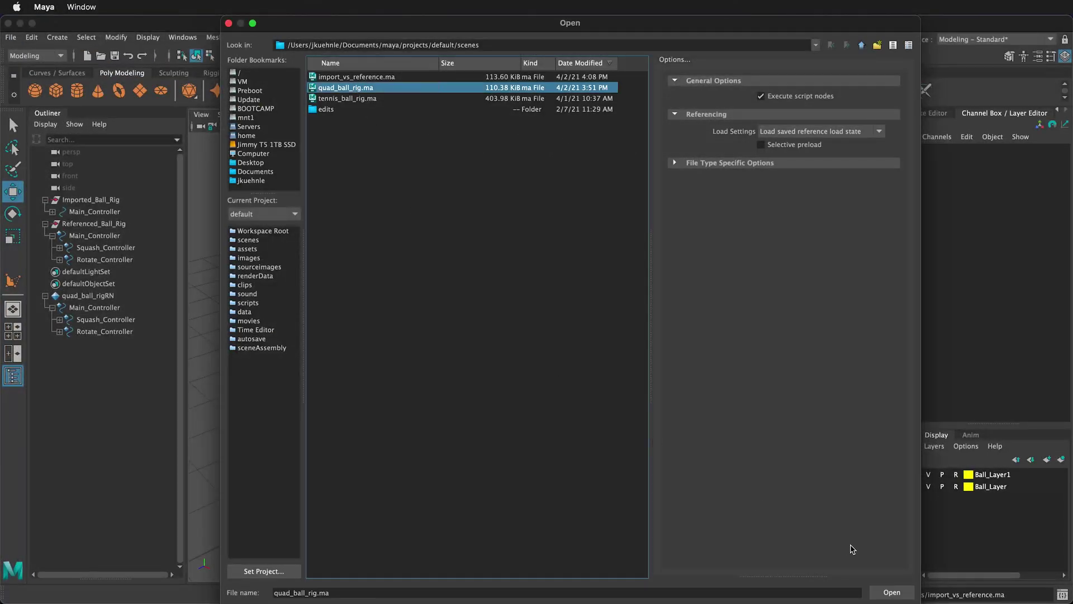
{"action": "left_click", "coordinate": [891, 592]}
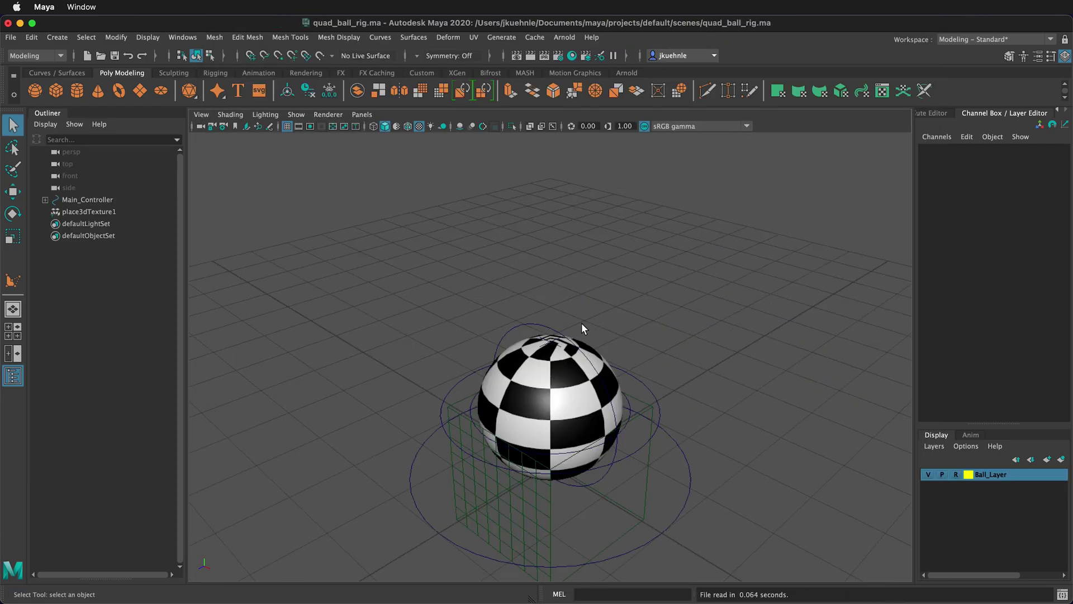
- Expand and select the rig's Main_Controller, and assign the blinn2 material to it from the Hypershade
{"action": "left_click_drag", "start_coordinate": [490, 459], "coordinate": [601, 269], "text": "alt"}
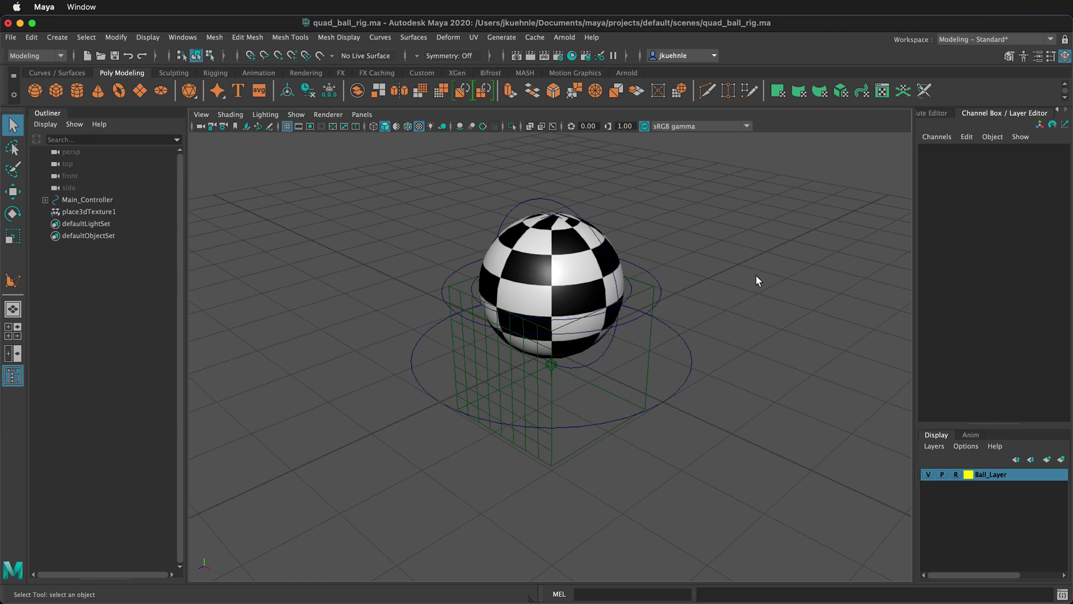
{"action": "left_click", "coordinate": [45, 199]}
{"action": "left_click", "coordinate": [87, 199]}
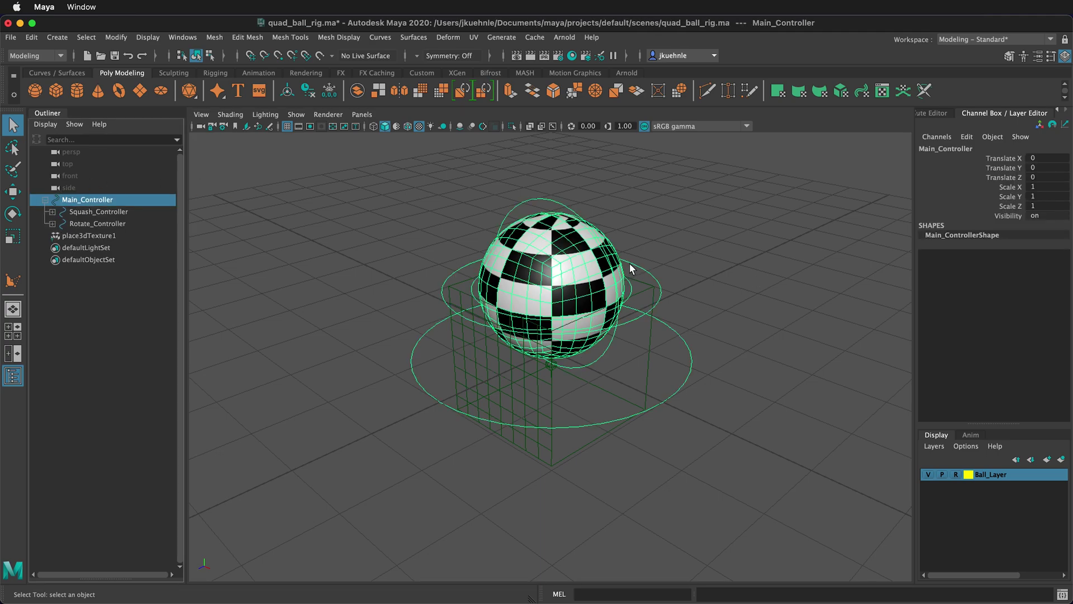
{"action": "left_click", "coordinate": [571, 56]}
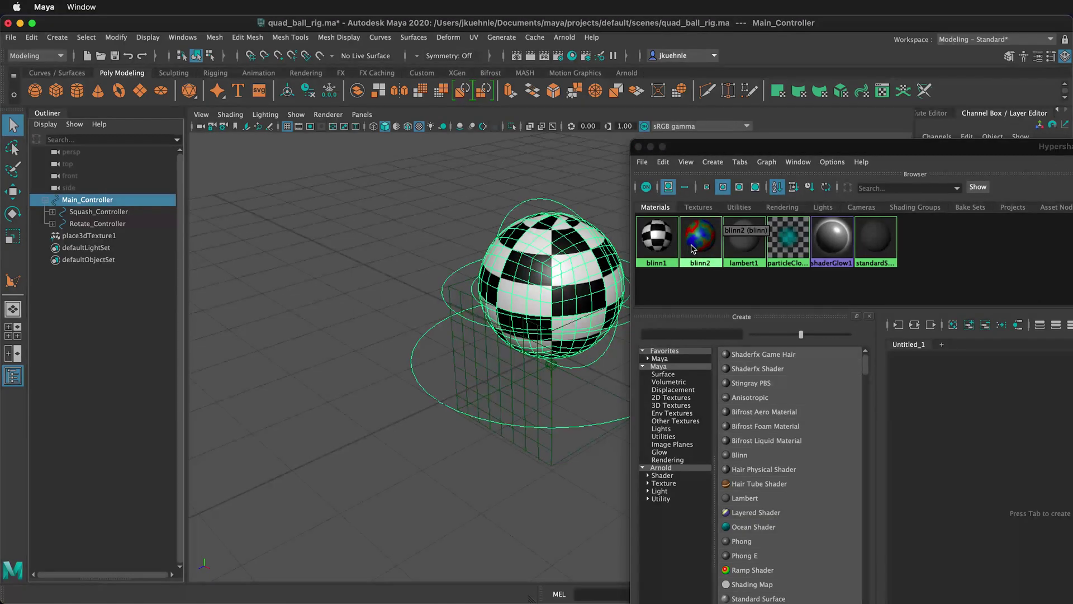
{"action": "right_click_drag", "start_coordinate": [693, 248], "coordinate": [699, 214]}
{"action": "left_click", "coordinate": [572, 171]}
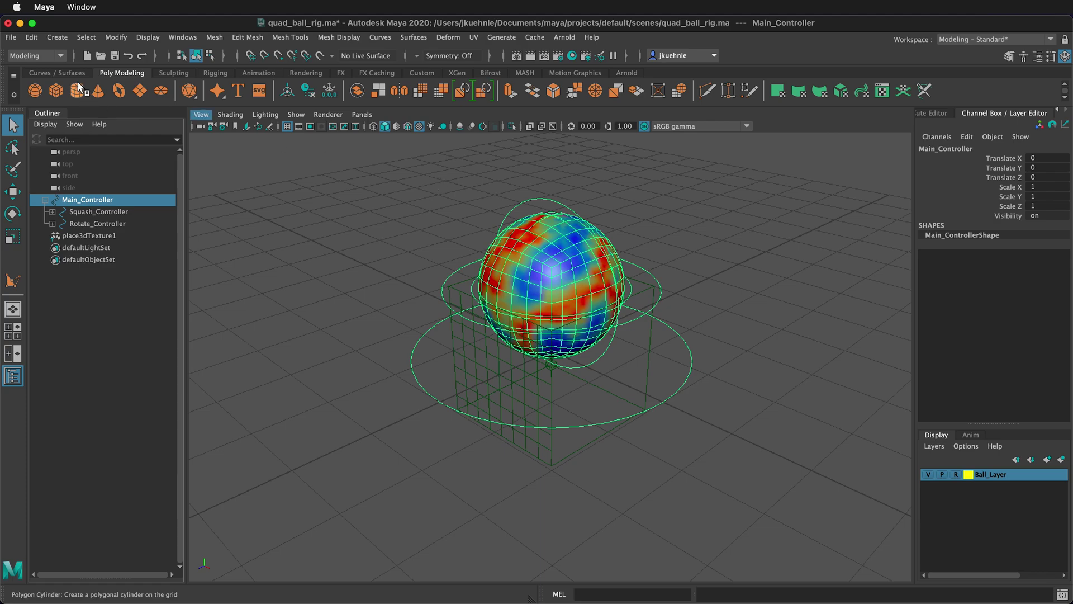
- Open import_vs_reference.ma from the scenes folder, saving the material change in quad_ball_rig.ma
{"action": "left_click", "coordinate": [11, 37]}
{"action": "left_click", "coordinate": [34, 71]}
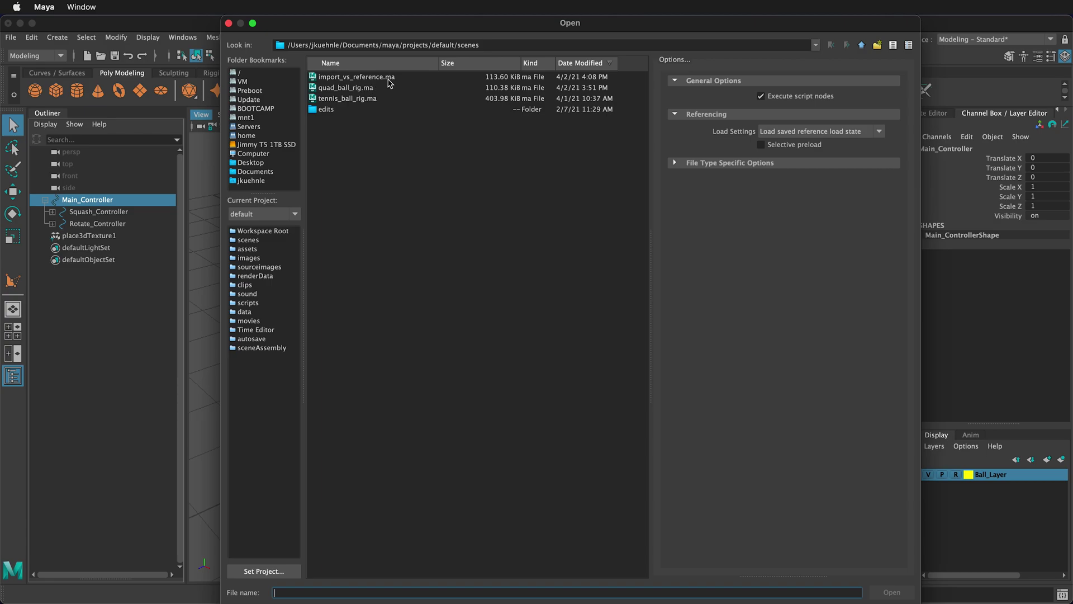
{"action": "left_click", "coordinate": [385, 78]}
{"action": "left_click", "coordinate": [892, 592]}
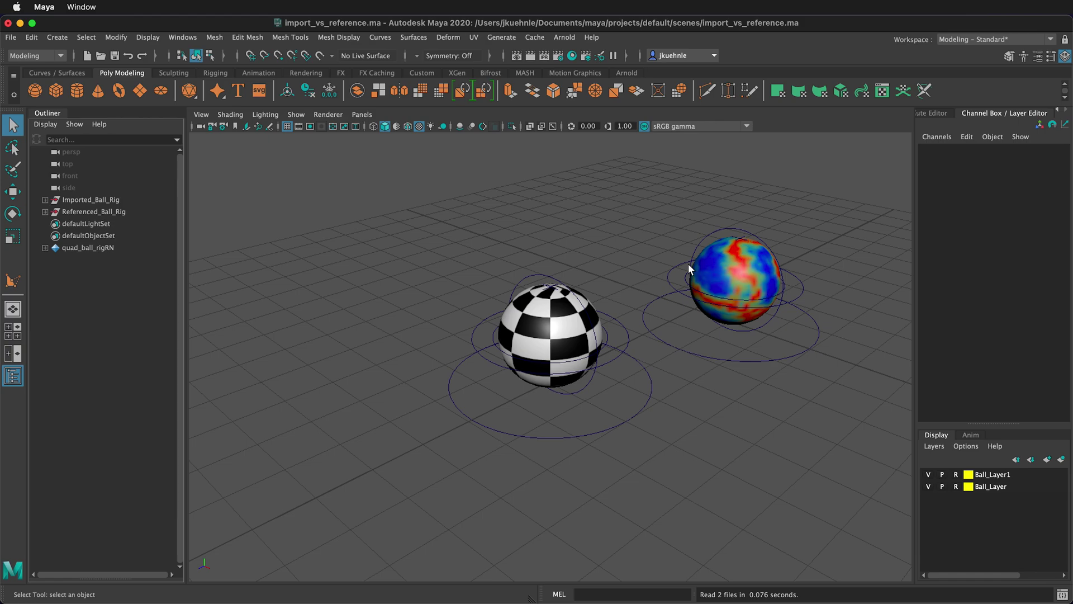
- Switch to Finder, rename quad_ball_rig.ma in the scenes folder to quad_ball_rig_renamed.ma, and close the Finder window
{"action": "key", "text": "super+Tab"}
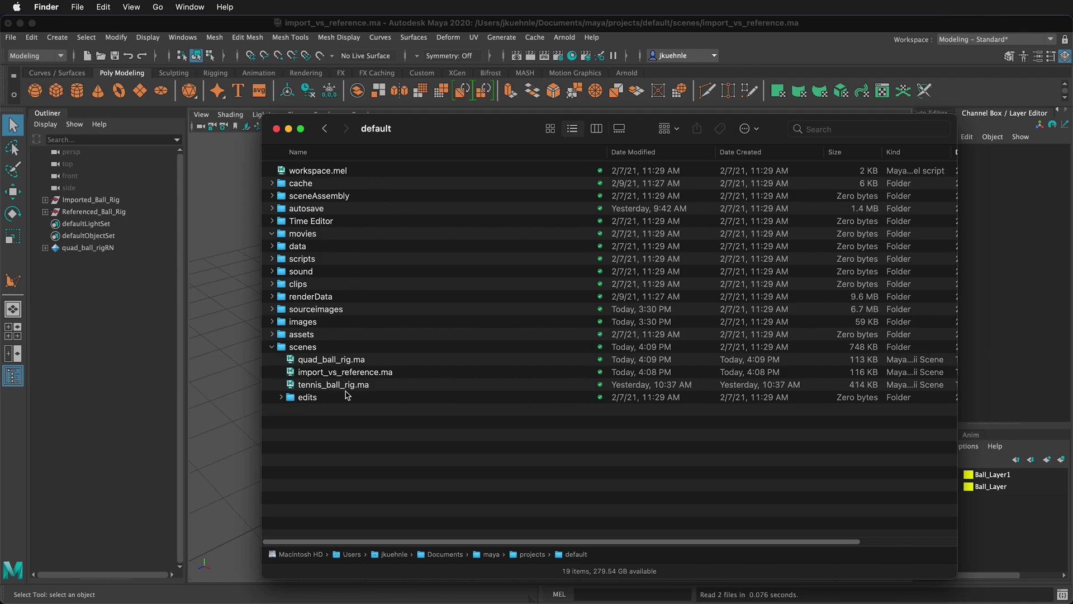
{"action": "left_click", "coordinate": [349, 362]}
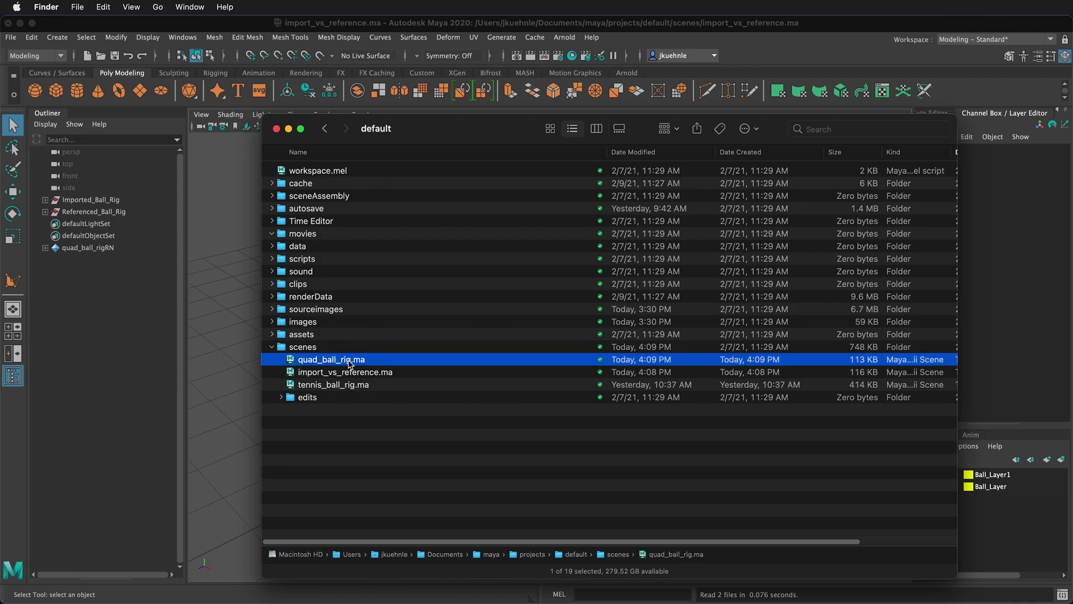
{"action": "right_click", "coordinate": [348, 363]}
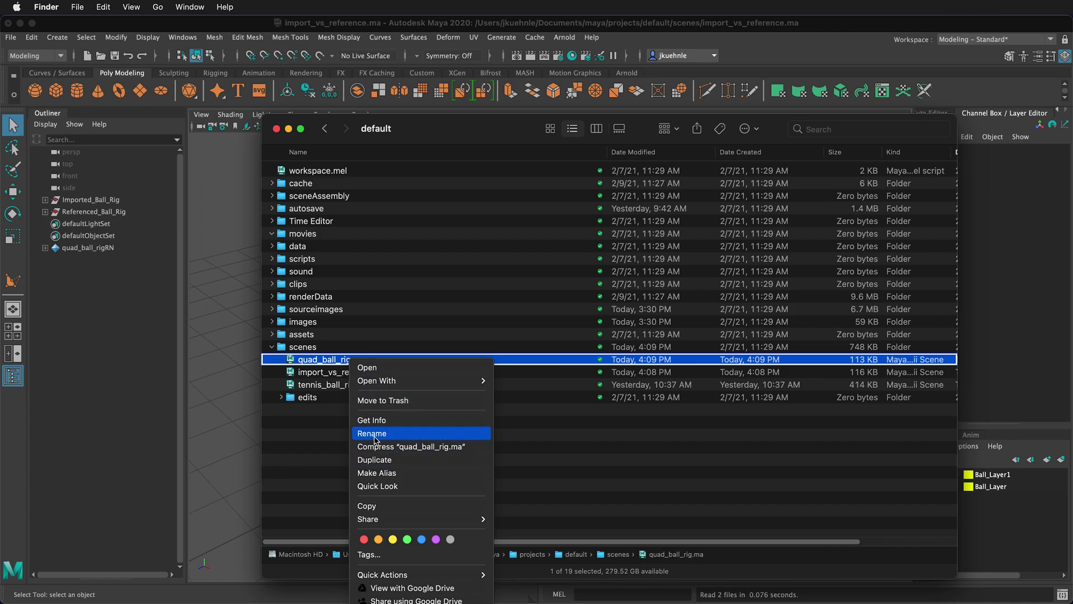
{"action": "left_click", "coordinate": [375, 434]}
{"action": "key", "text": "Right"}
{"action": "type", "text": "_"}
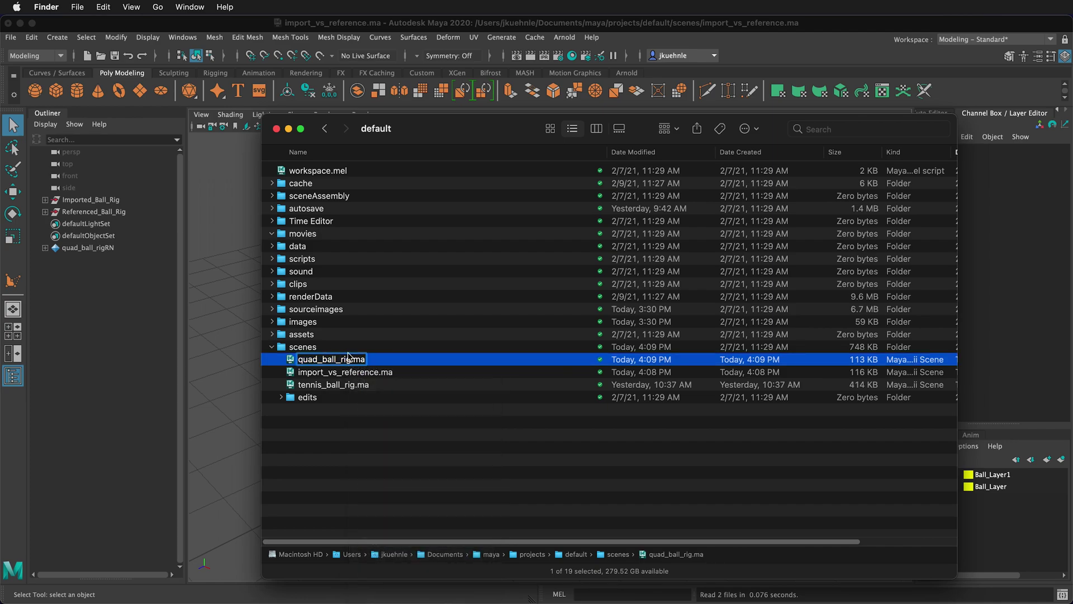
{"action": "type", "text": "renamed"}
{"action": "key", "text": "Return"}
{"action": "left_click", "coordinate": [276, 129]}
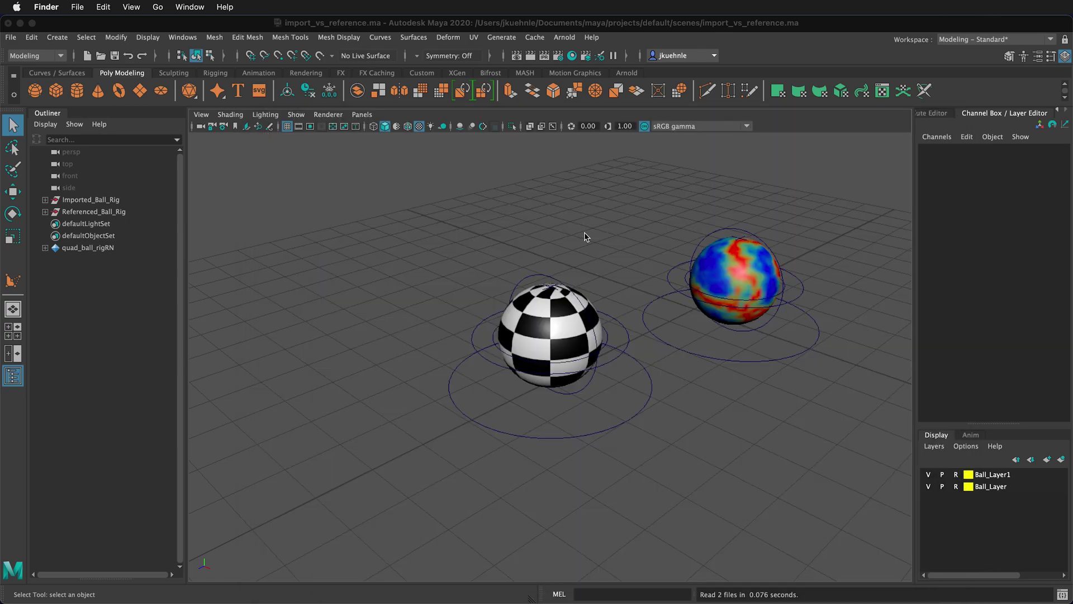
- Move the referenced ball's Main_Controller in the negative X direction, nearer to the imported ball, and save the scene
{"action": "left_click", "coordinate": [696, 252]}
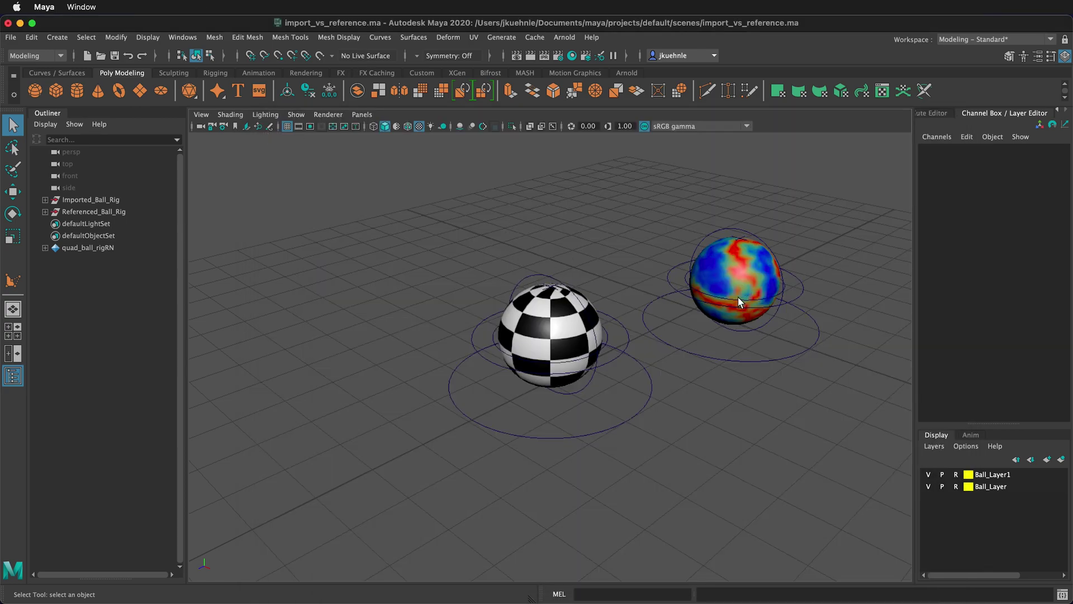
{"action": "left_click", "coordinate": [736, 359]}
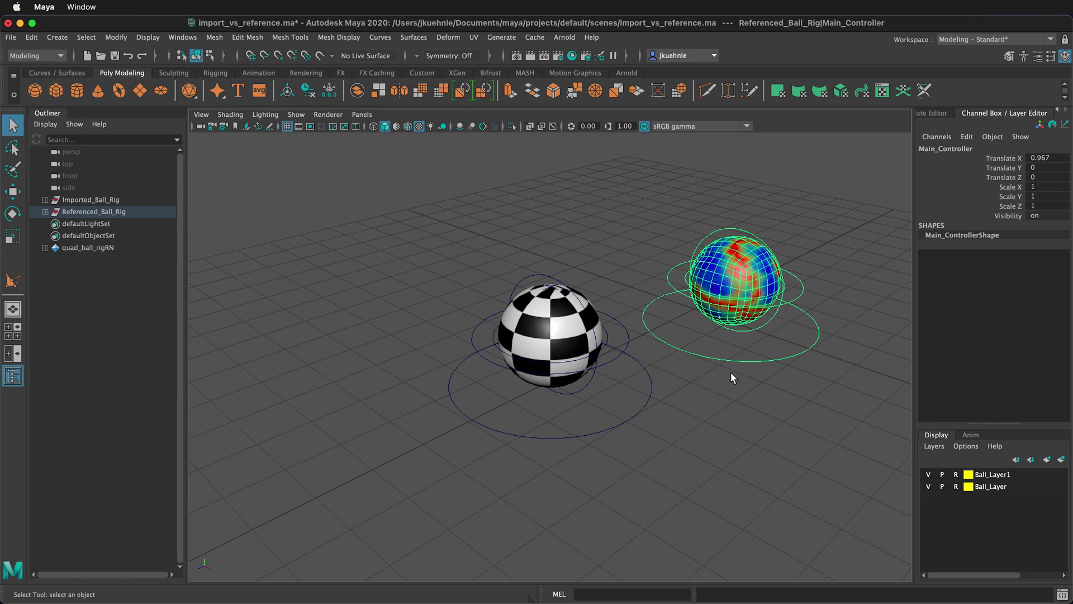
{"action": "key", "text": "w"}
{"action": "left_click_drag", "start_coordinate": [782, 337], "coordinate": [464, 266]}
{"action": "left_click", "coordinate": [464, 266]}
{"action": "key", "text": "super+s"}
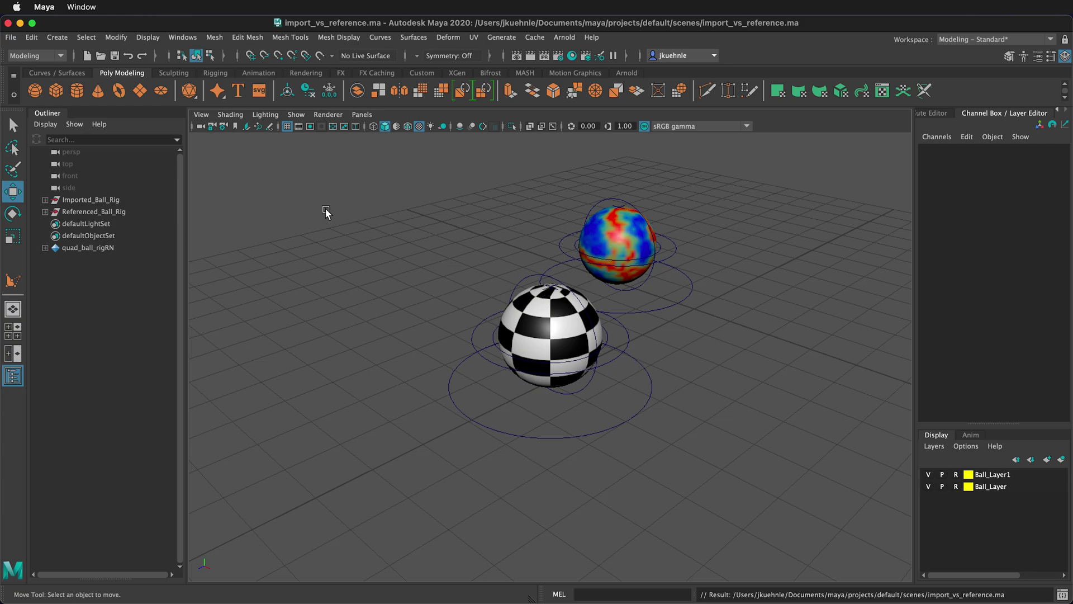
- Reopen import_vs_reference.ma from the scenes folder to reload its reference
{"action": "left_click", "coordinate": [10, 38]}
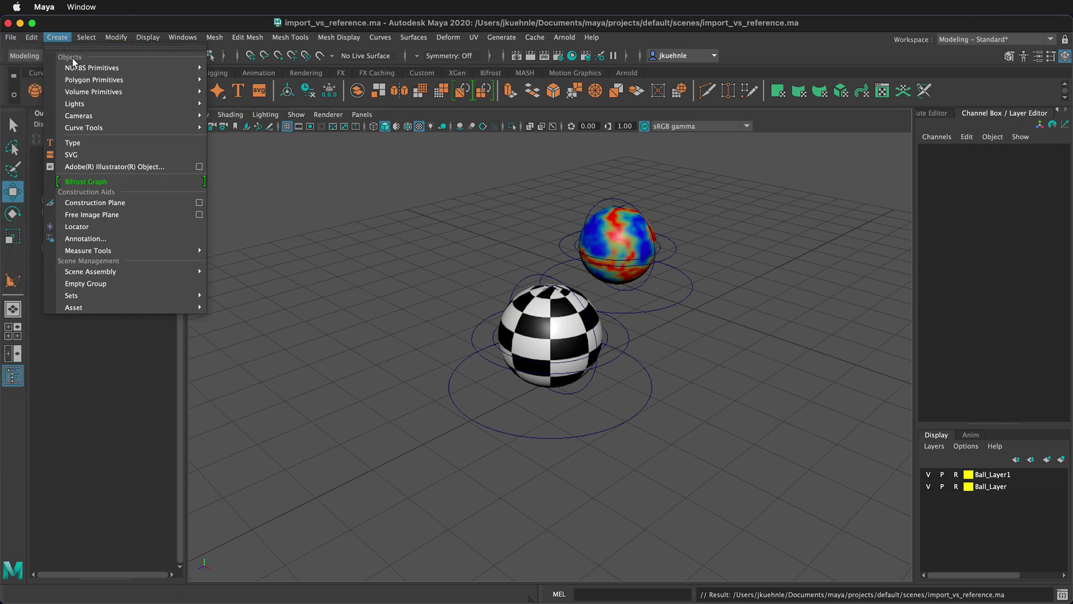
{"action": "left_click", "coordinate": [26, 71]}
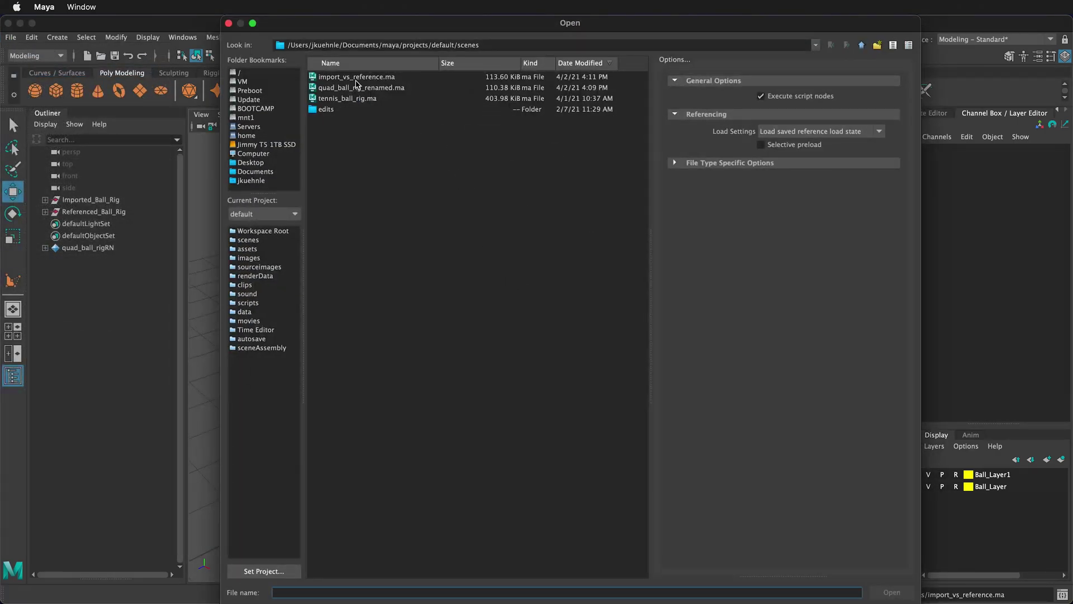
{"action": "left_click", "coordinate": [359, 82]}
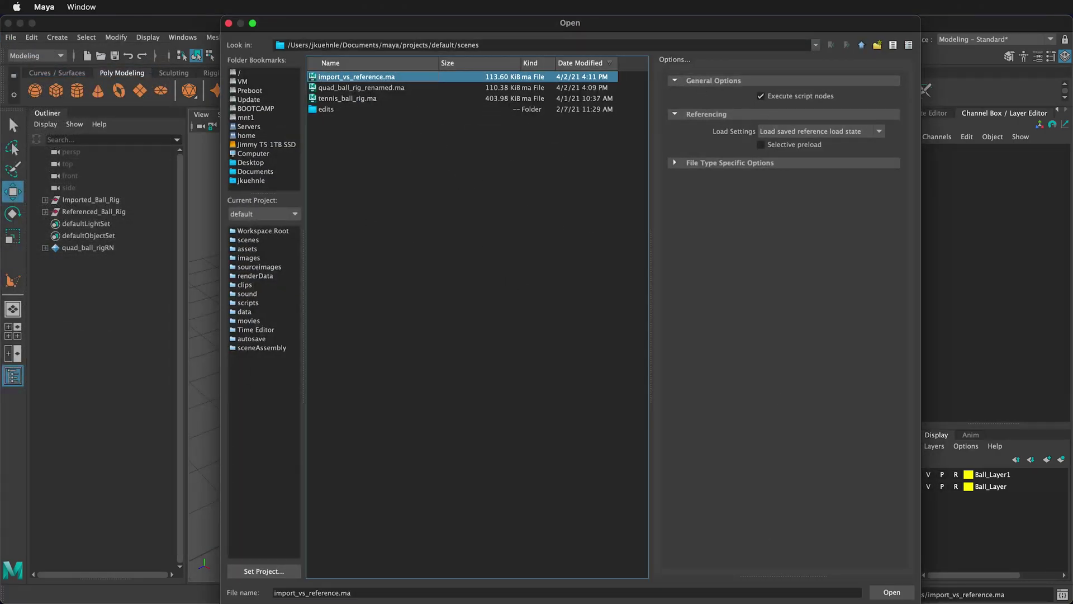
{"action": "left_click", "coordinate": [892, 592]}
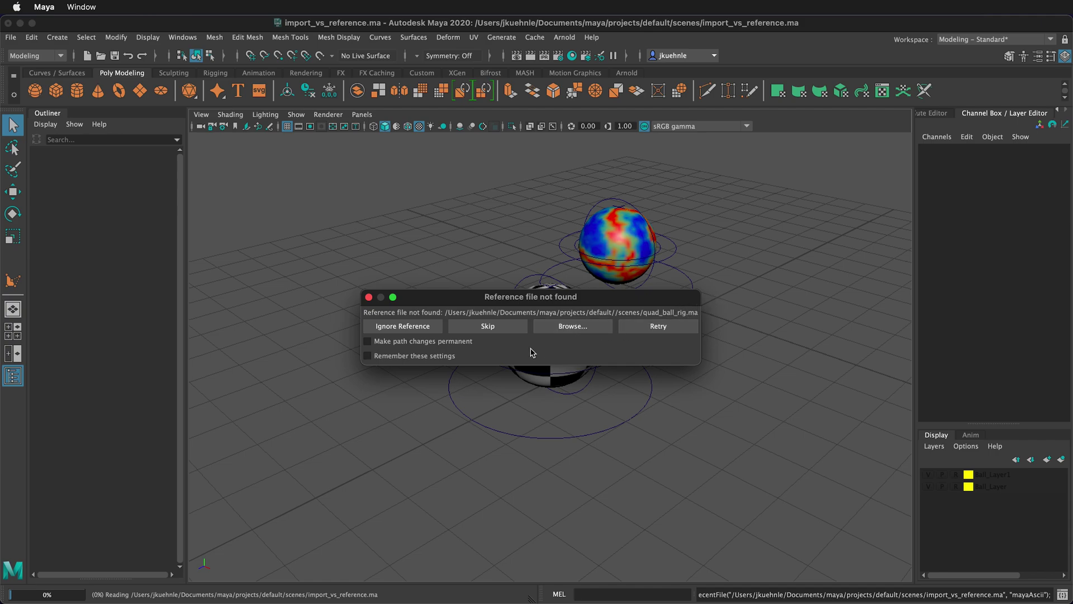
- Locate the missing reference by browsing to quad_ball_rig_renamed.ma in the scenes folder and loading it
{"action": "left_click", "coordinate": [568, 328]}
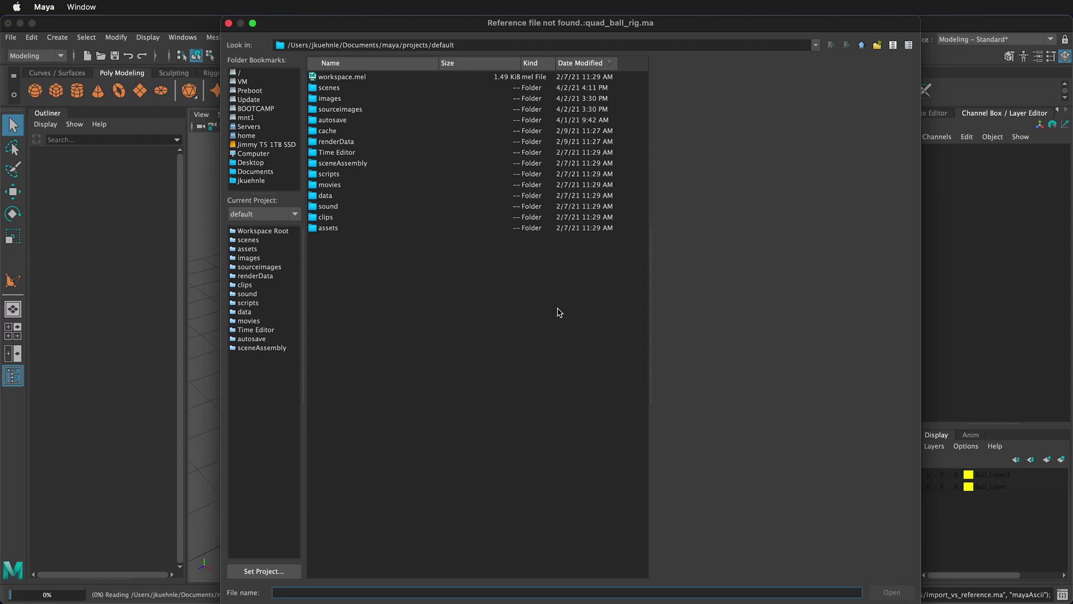
{"action": "left_click", "coordinate": [329, 89]}
{"action": "double_click", "coordinate": [329, 89]}
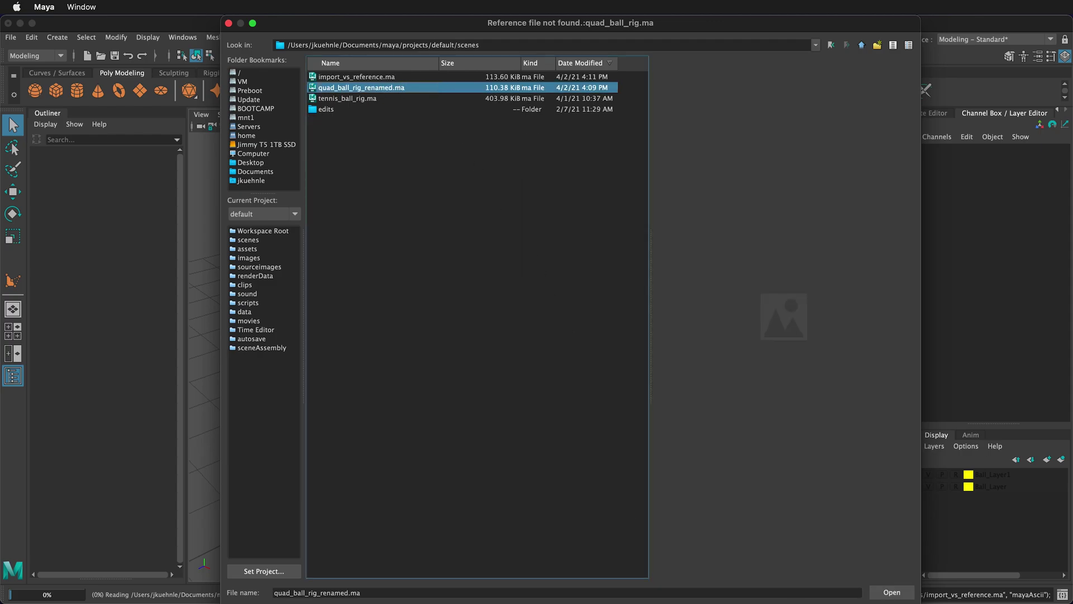
{"action": "left_click", "coordinate": [901, 595]}
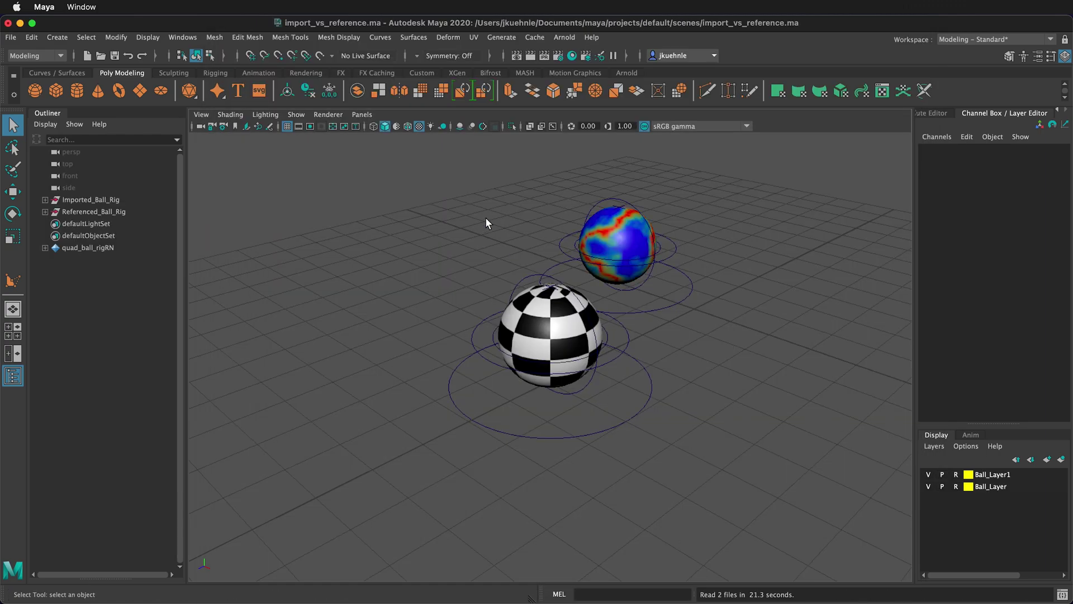